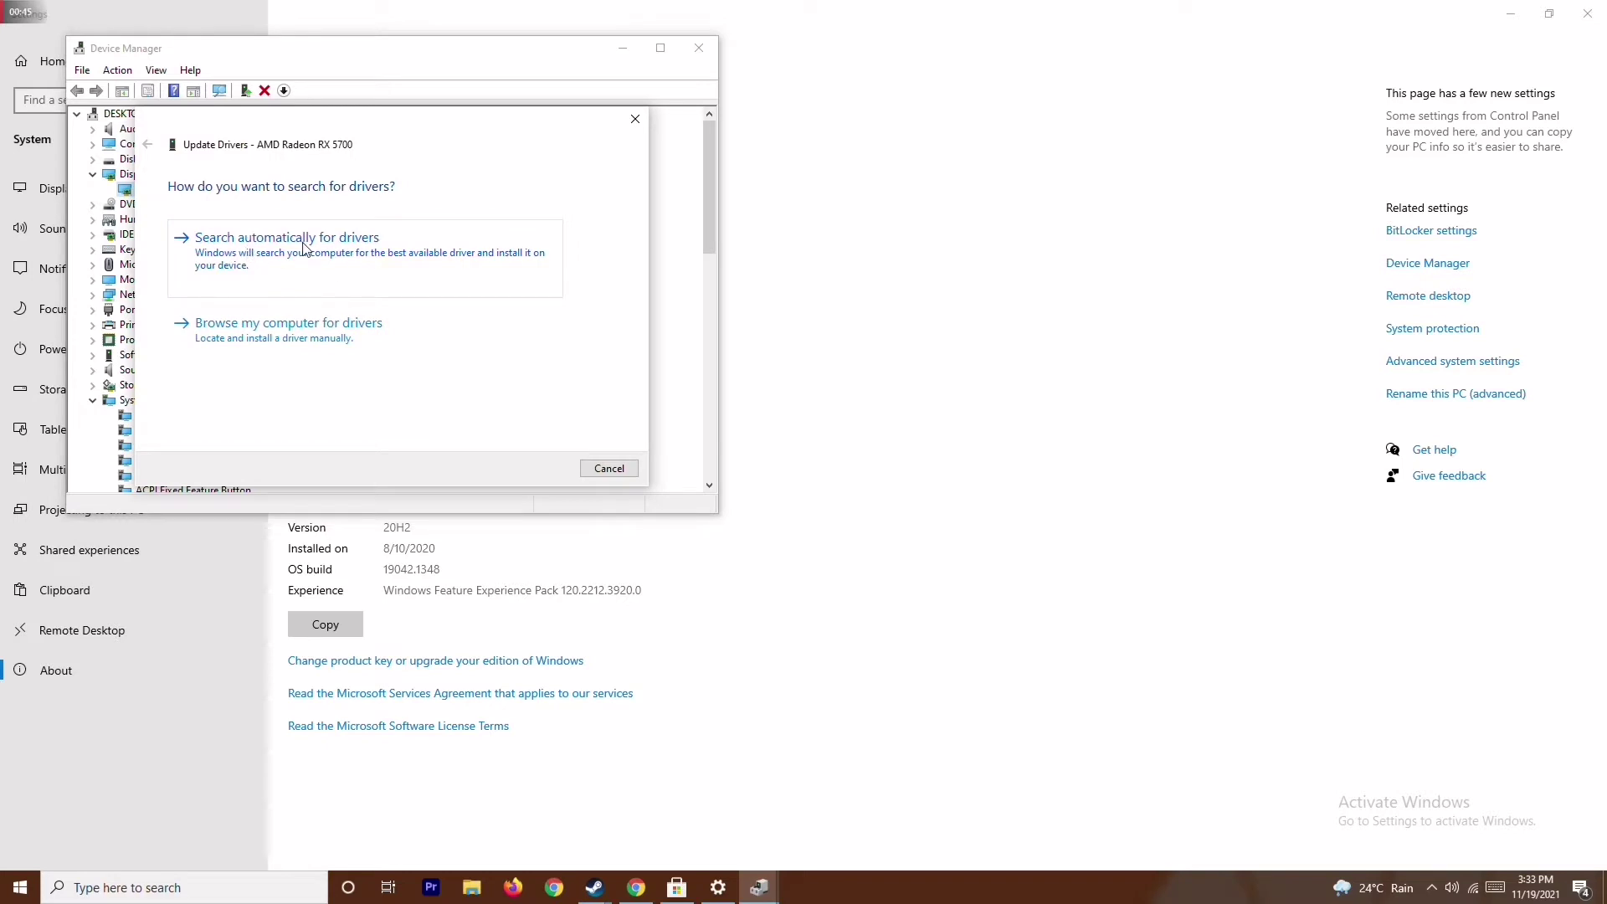
Step: Search automatically for an AMD Radeon RX 5700 driver update, then close Device Manager and the system information window
left_click(306, 249)
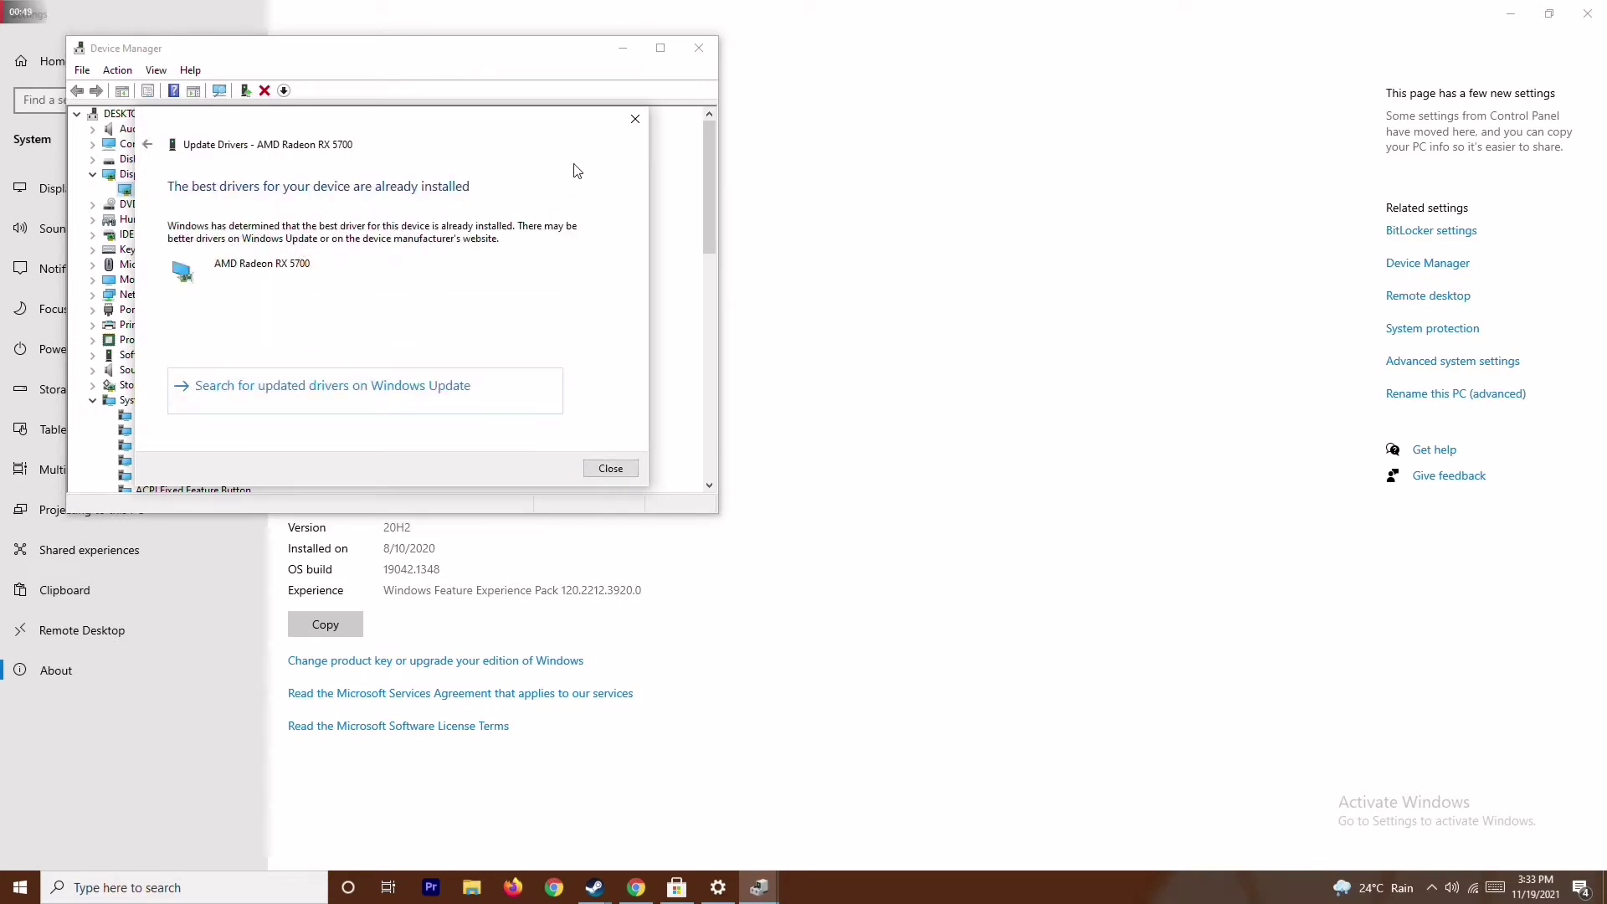
left_click(636, 119)
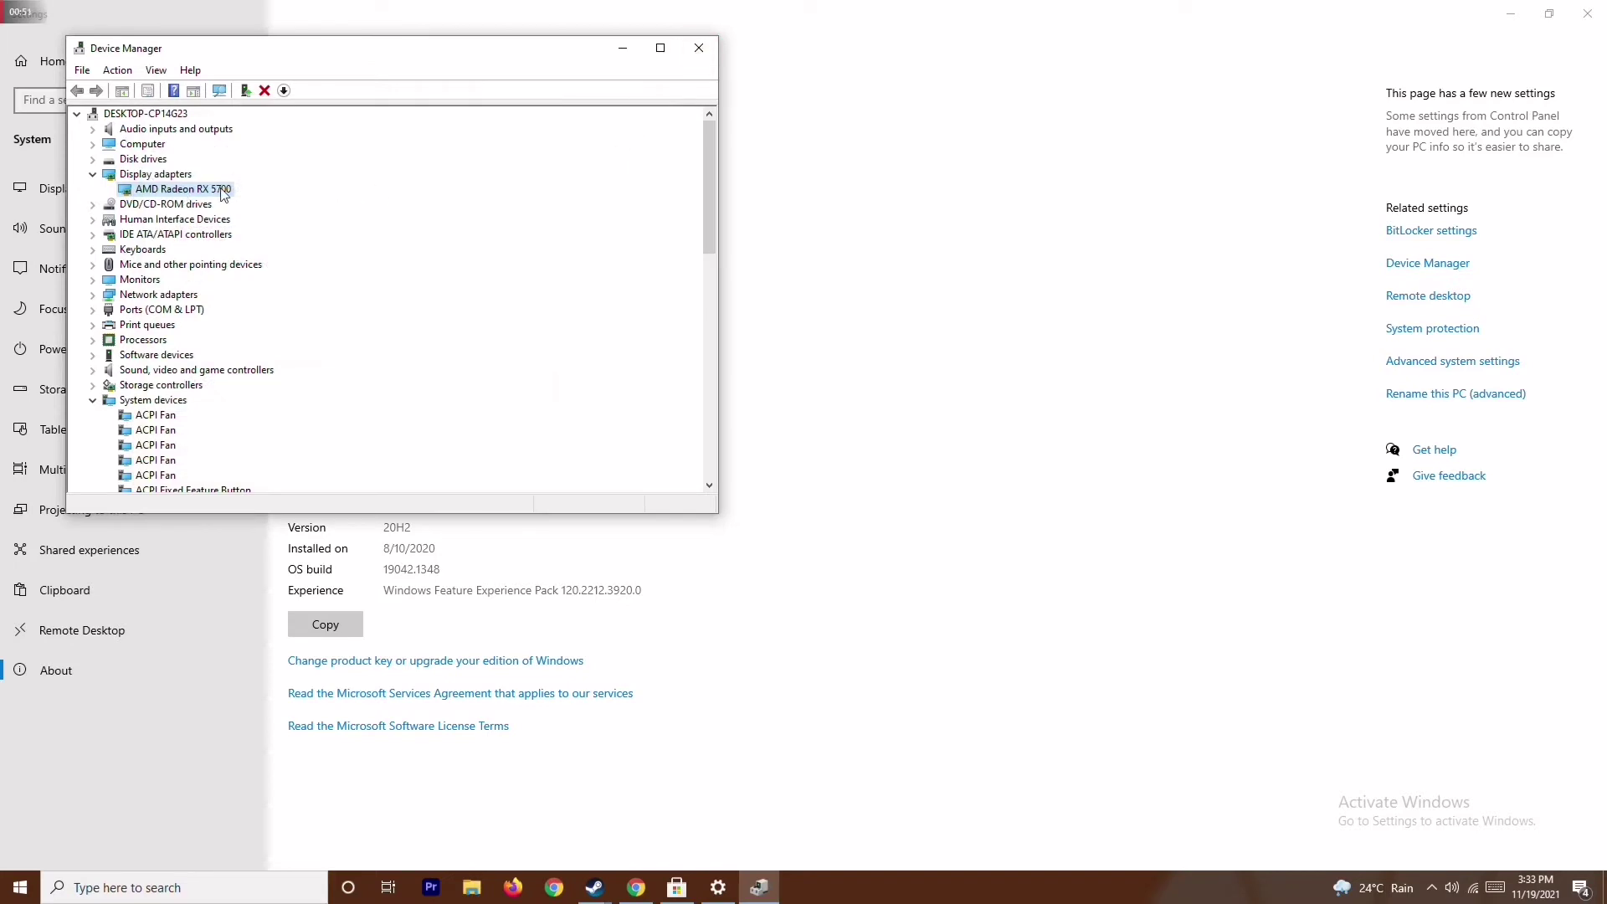
left_click(91, 174)
left_click(92, 385)
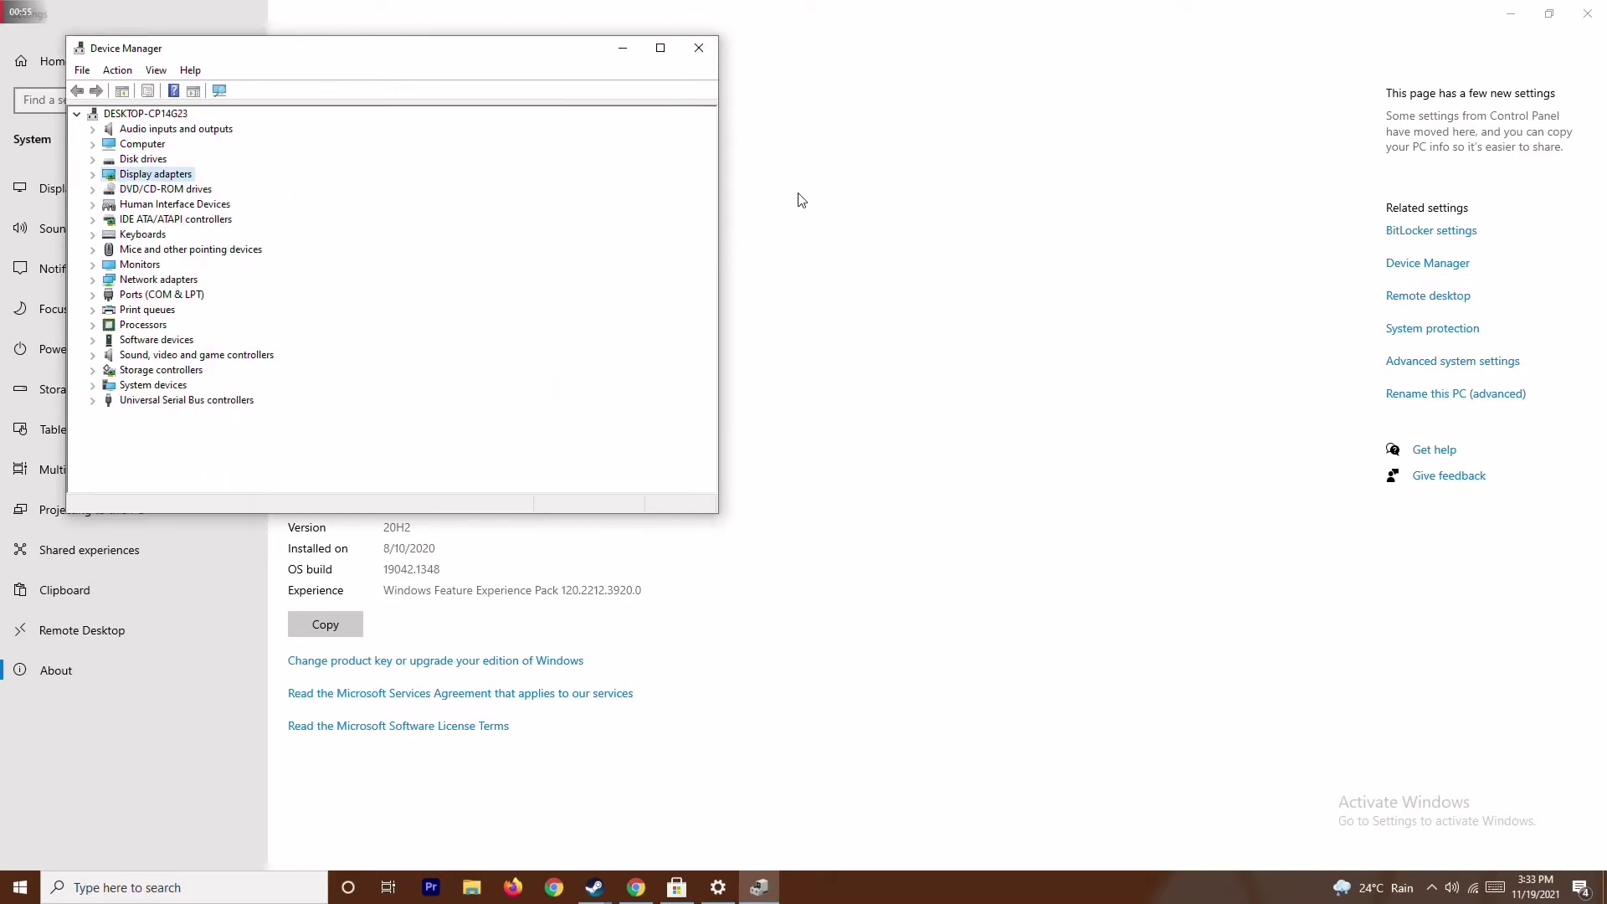
left_click(699, 48)
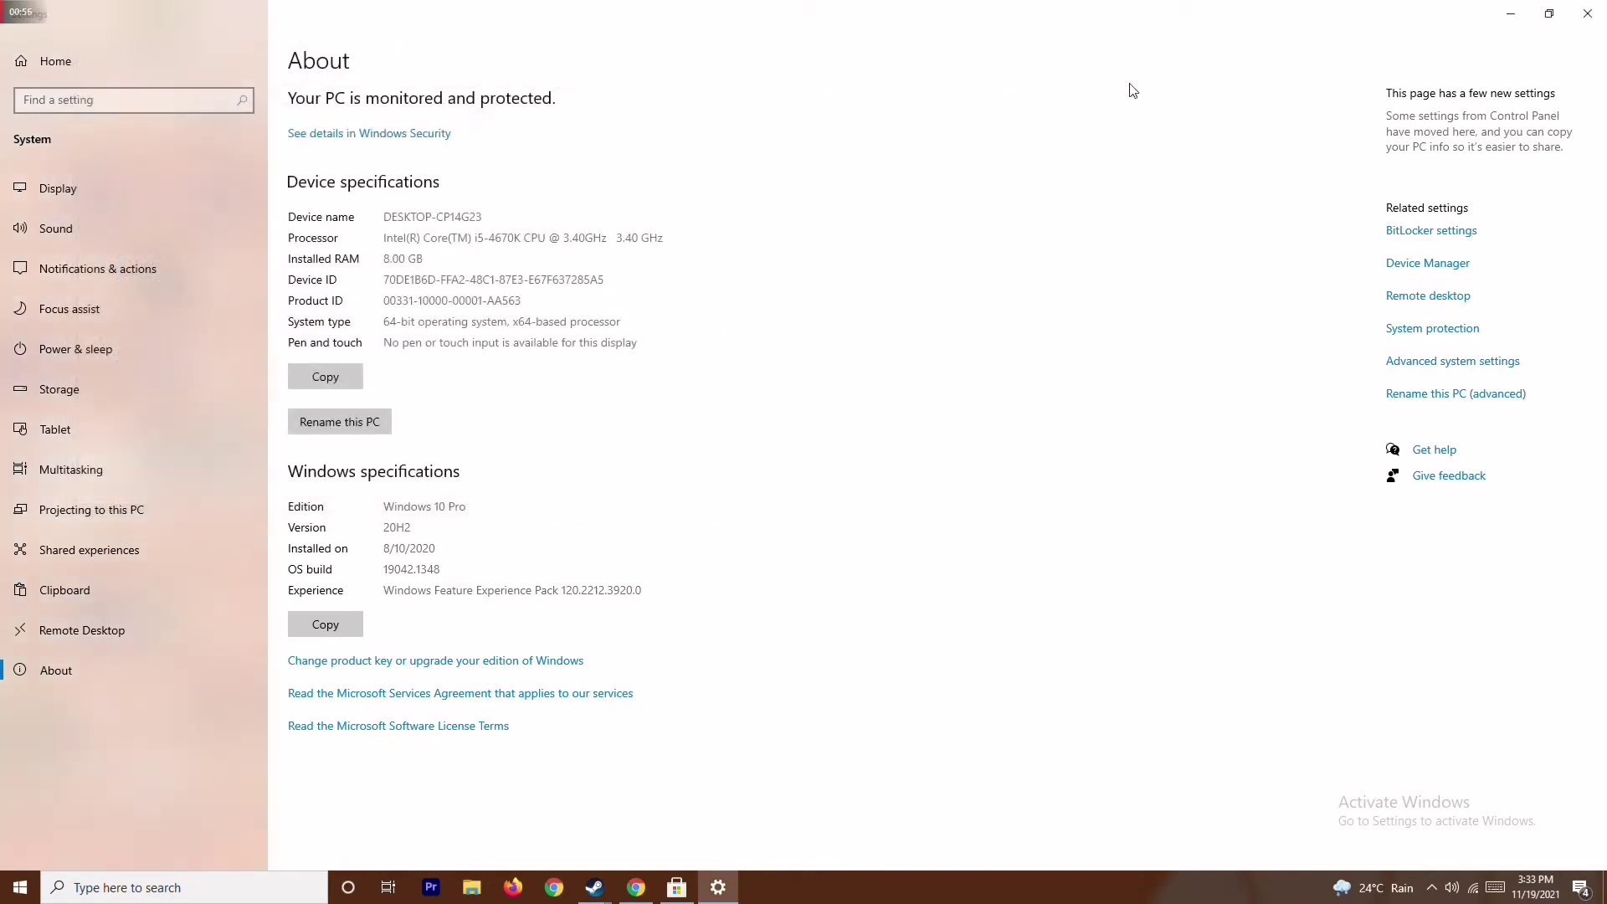
left_click(1587, 14)
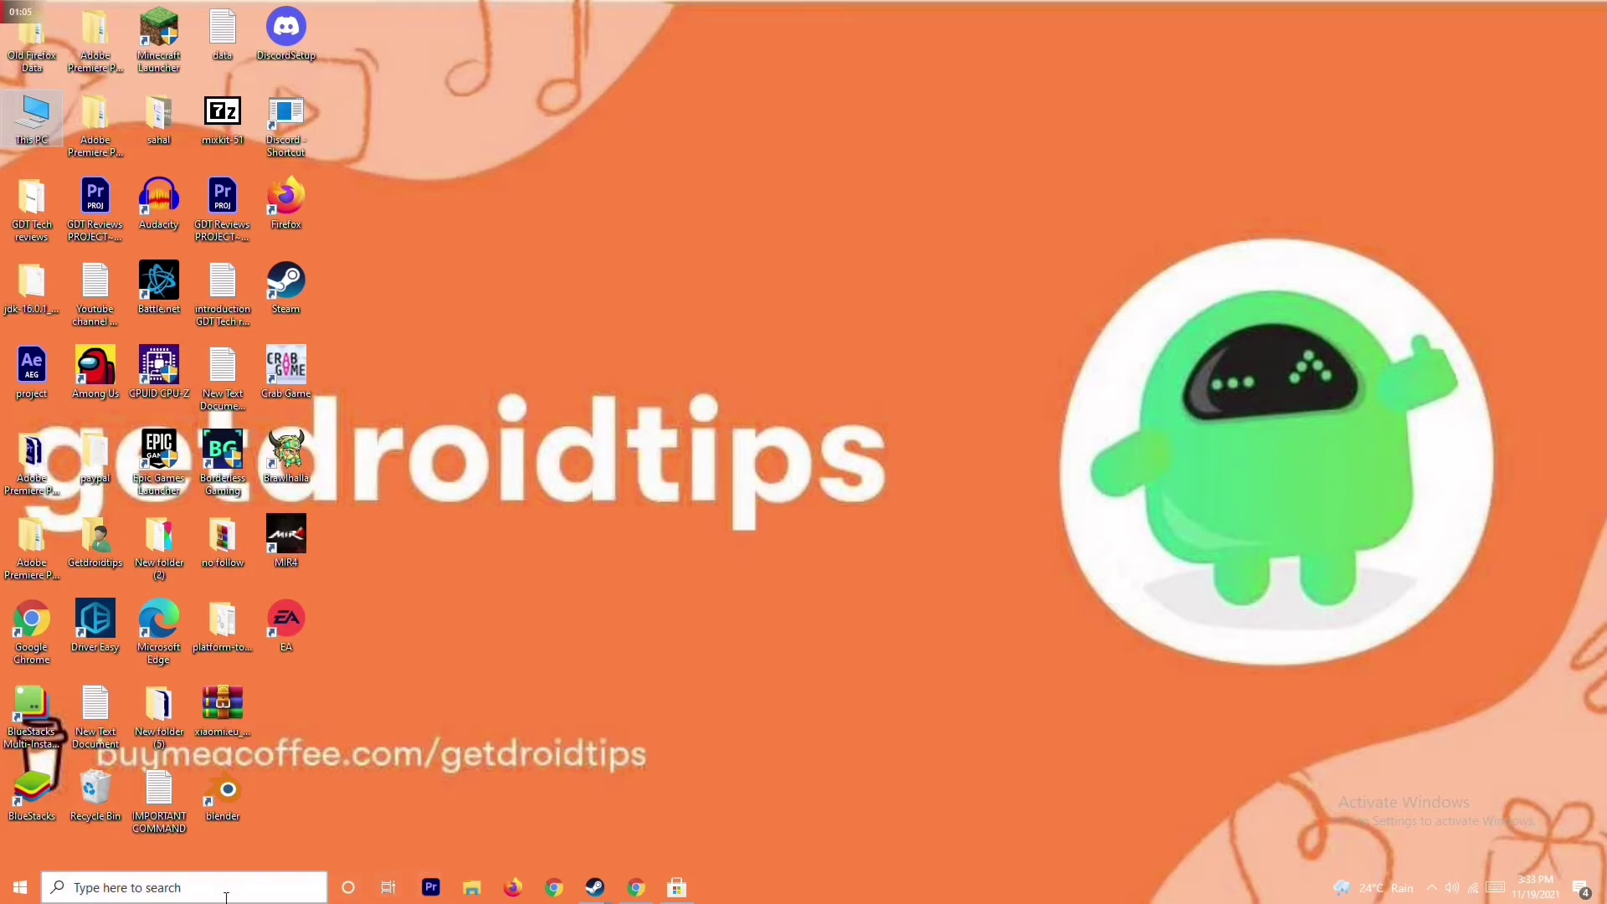
Step: Open the Windows Update page in the Windows Settings to view the update status, then close Settings
left_click(170, 878)
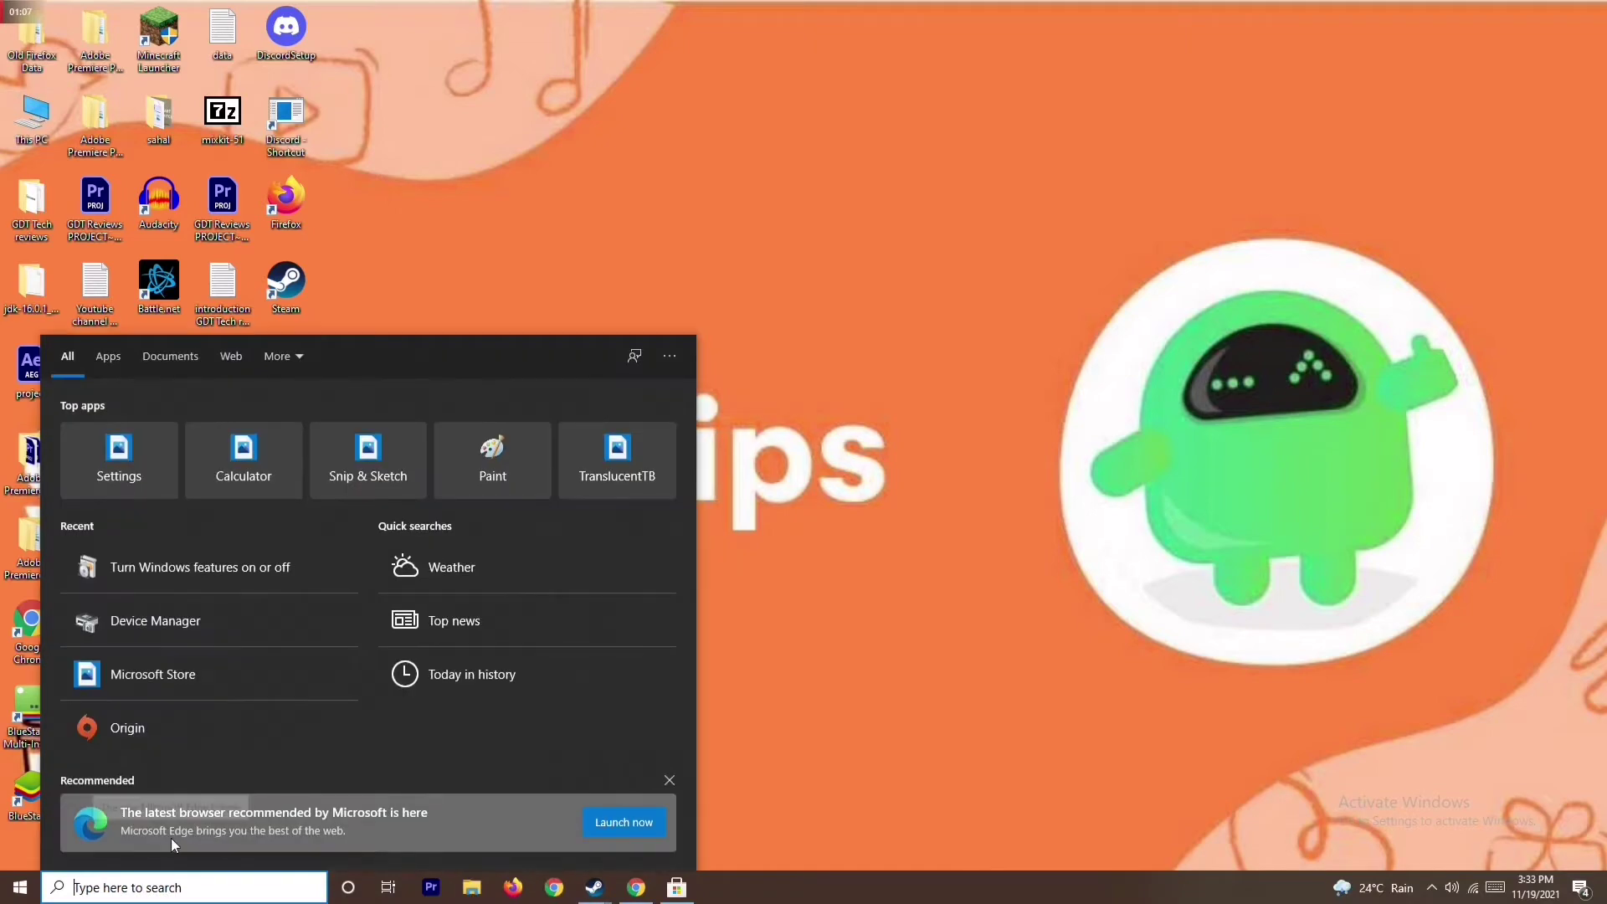
type("sett")
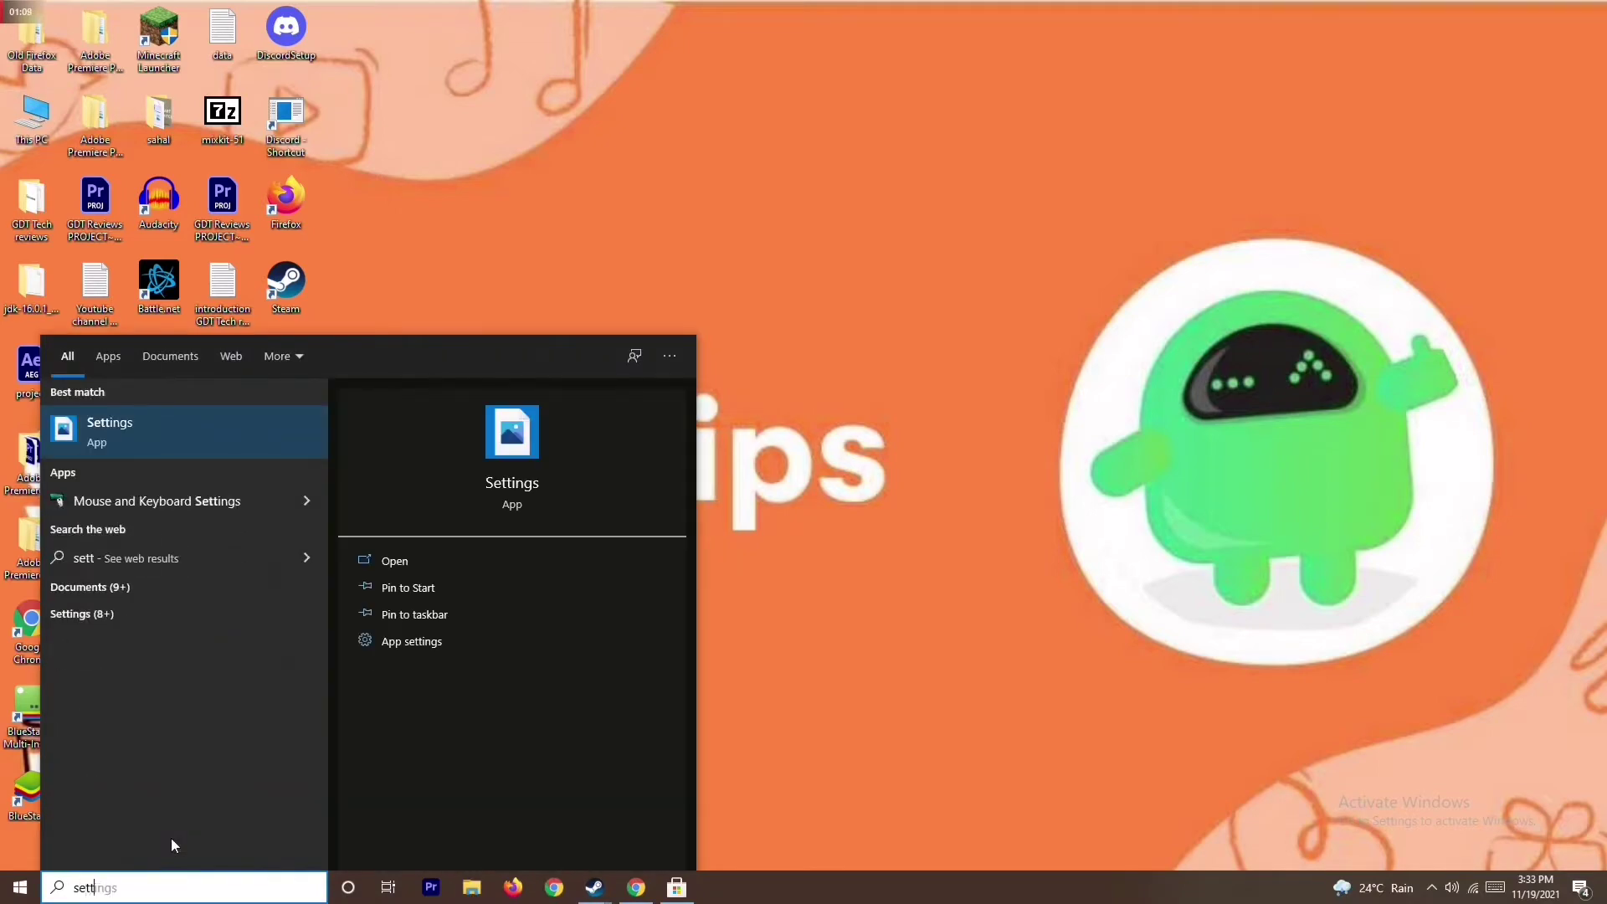
left_click(228, 433)
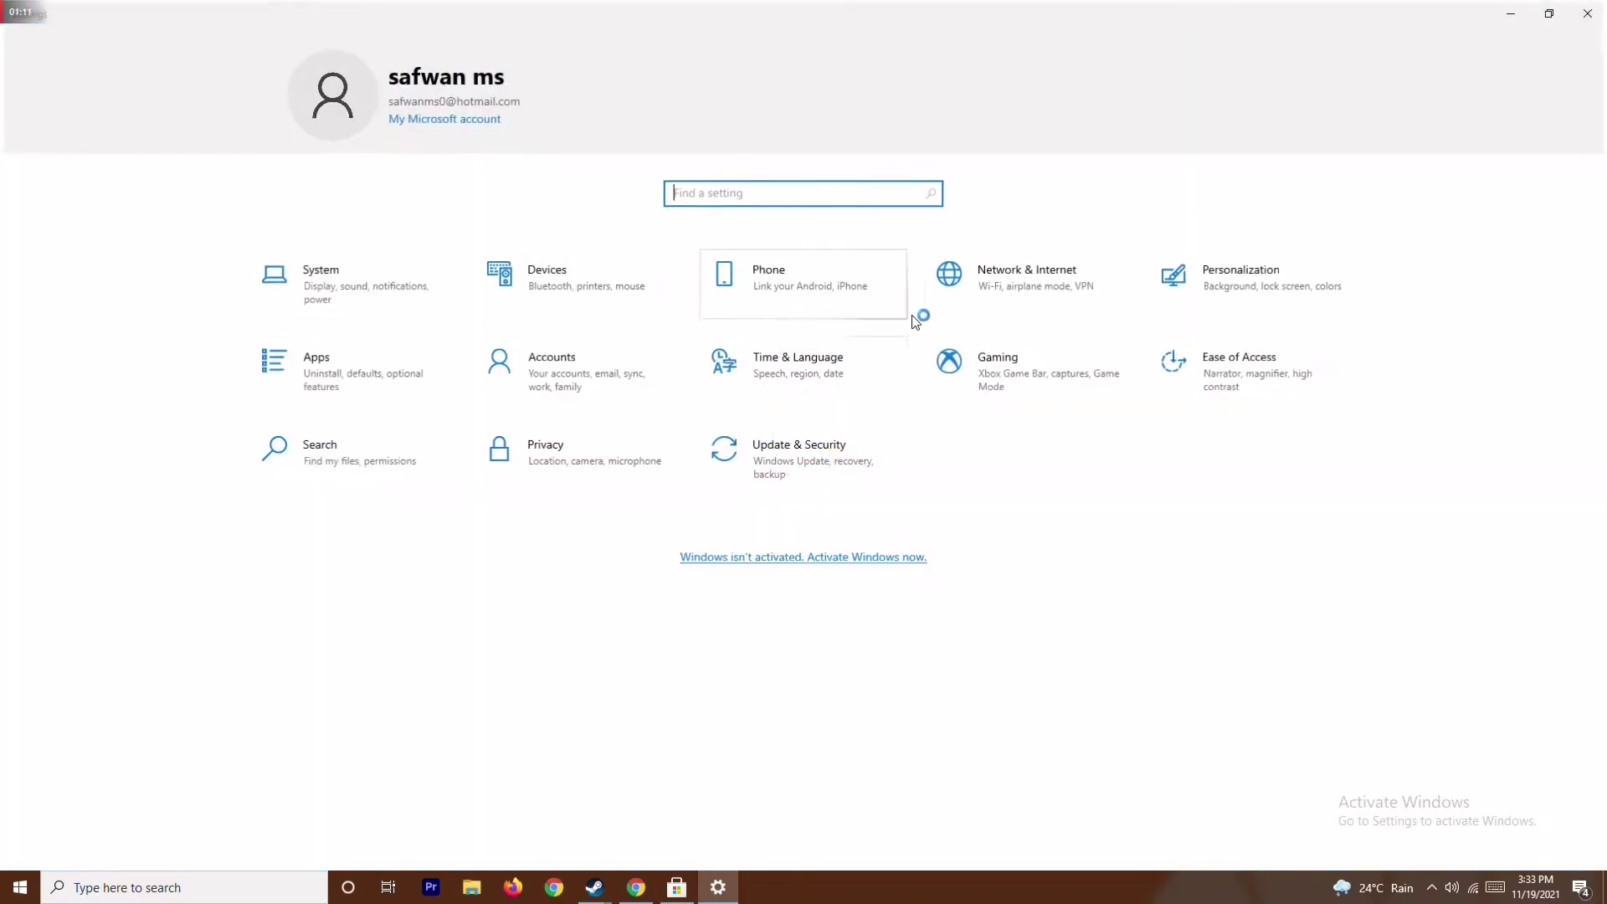
left_click(813, 456)
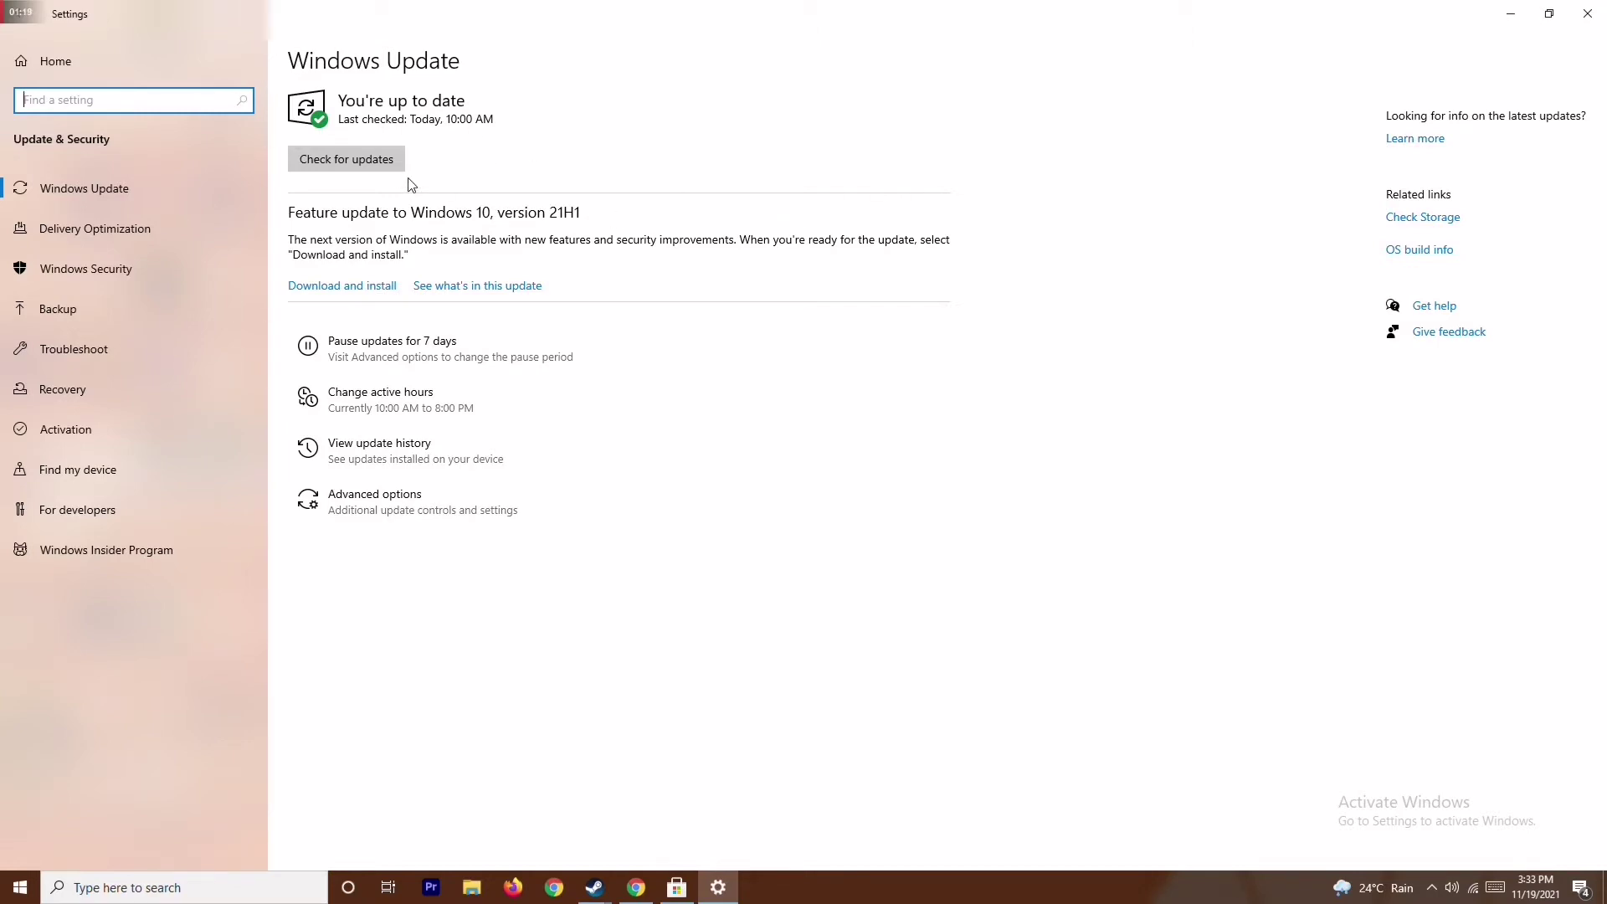
left_click(1587, 15)
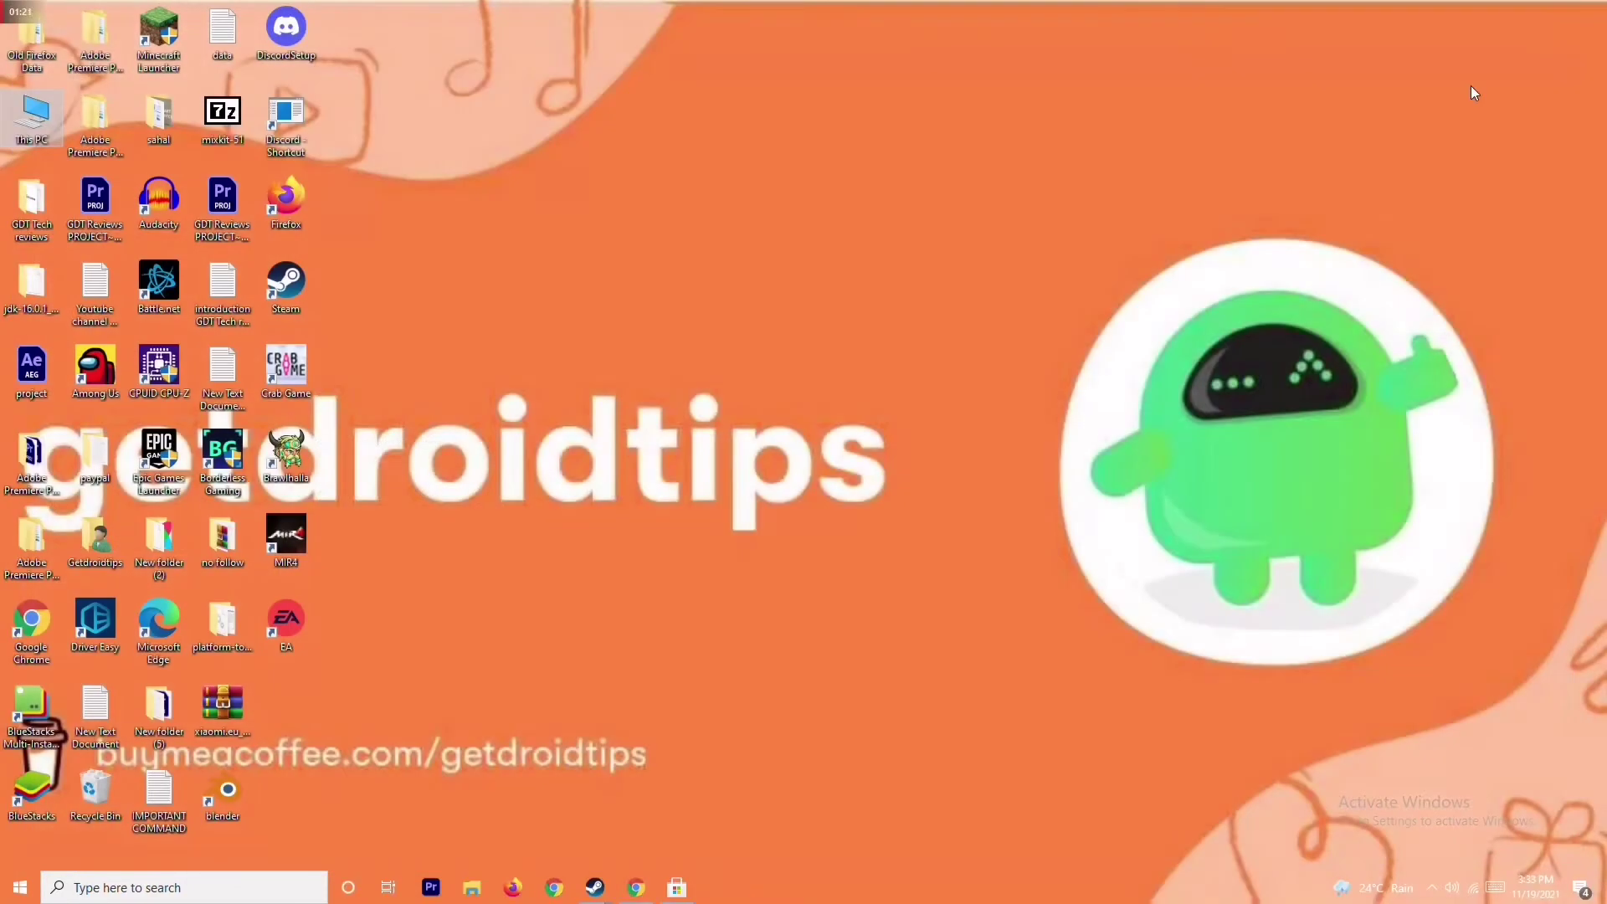
Step: End the Microsoft Store task in Task Manager and close Task Manager
right_click(983, 299)
left_click(882, 382)
right_click(853, 889)
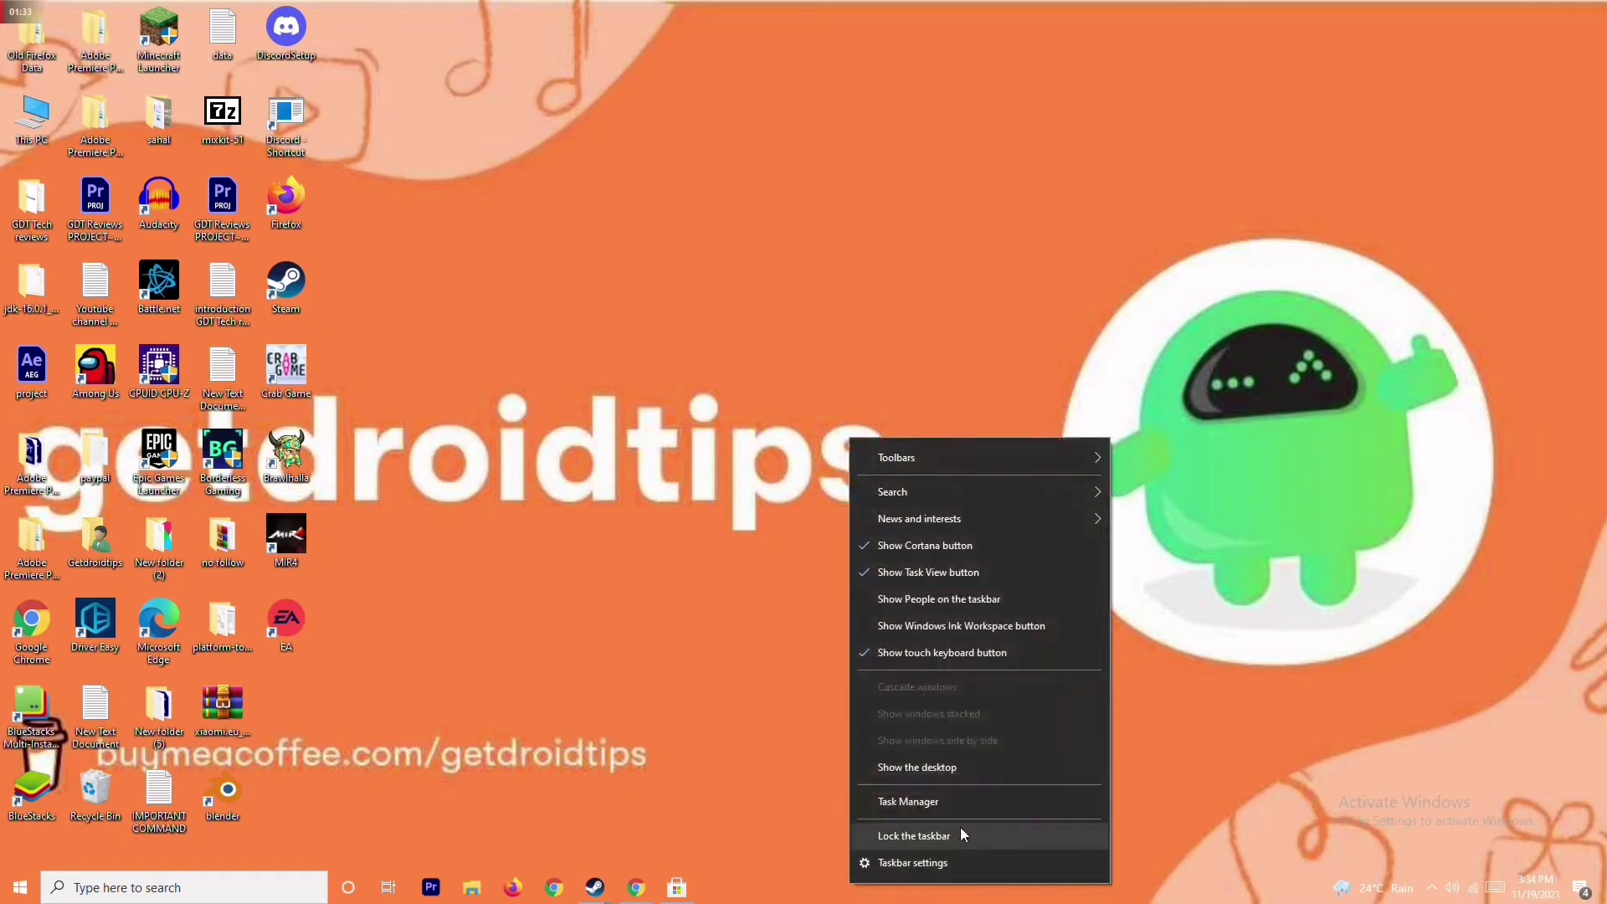
left_click(962, 803)
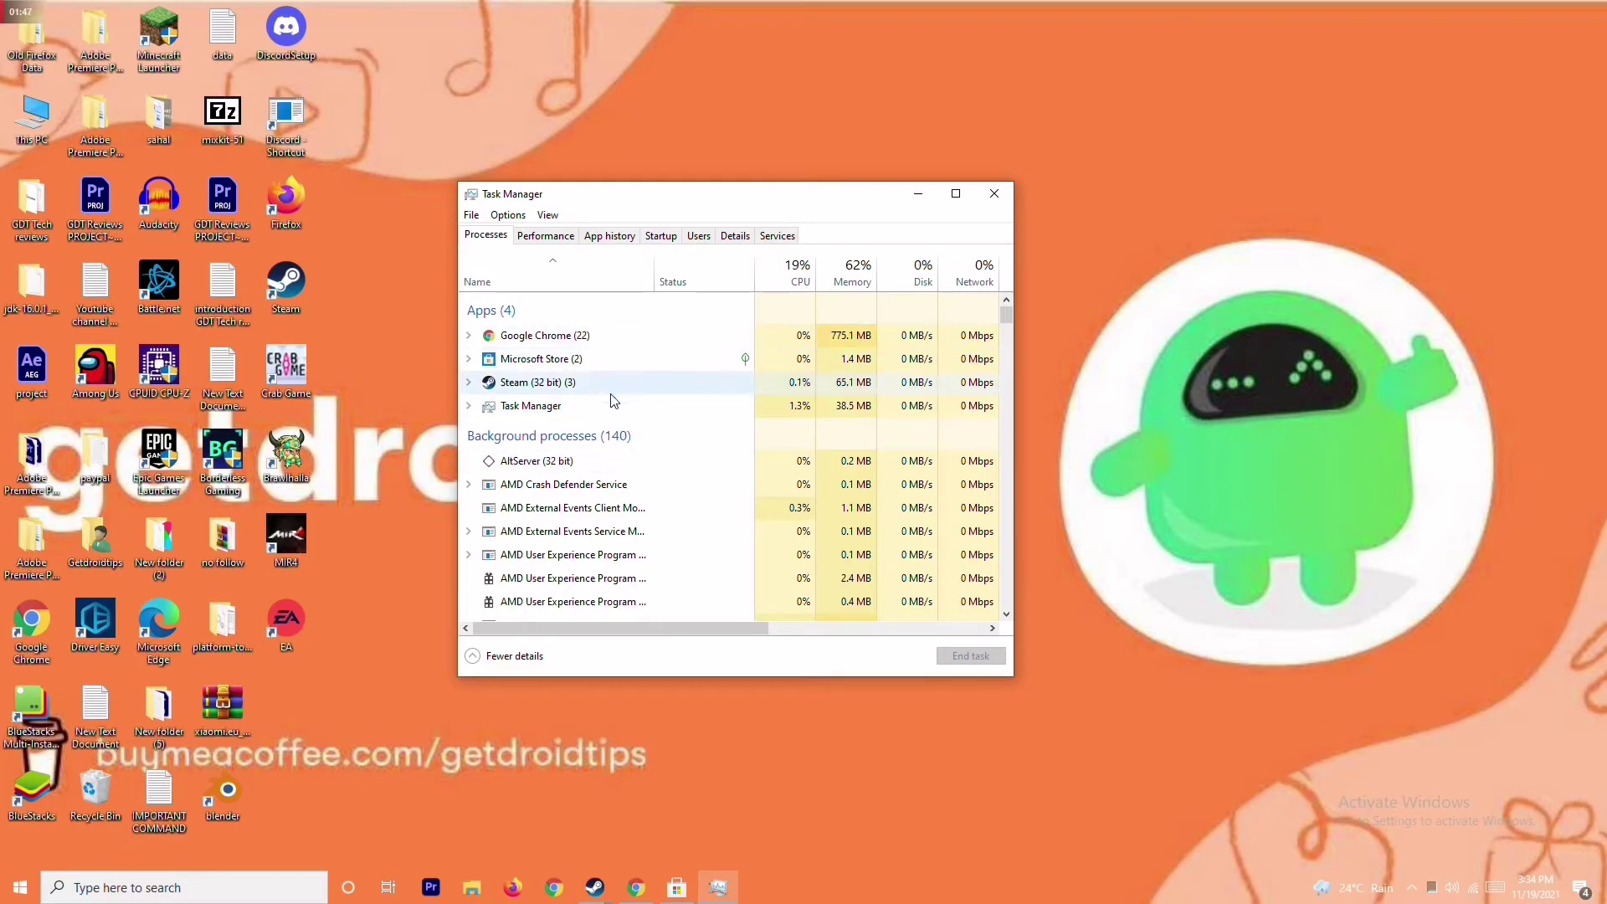
left_click(627, 358)
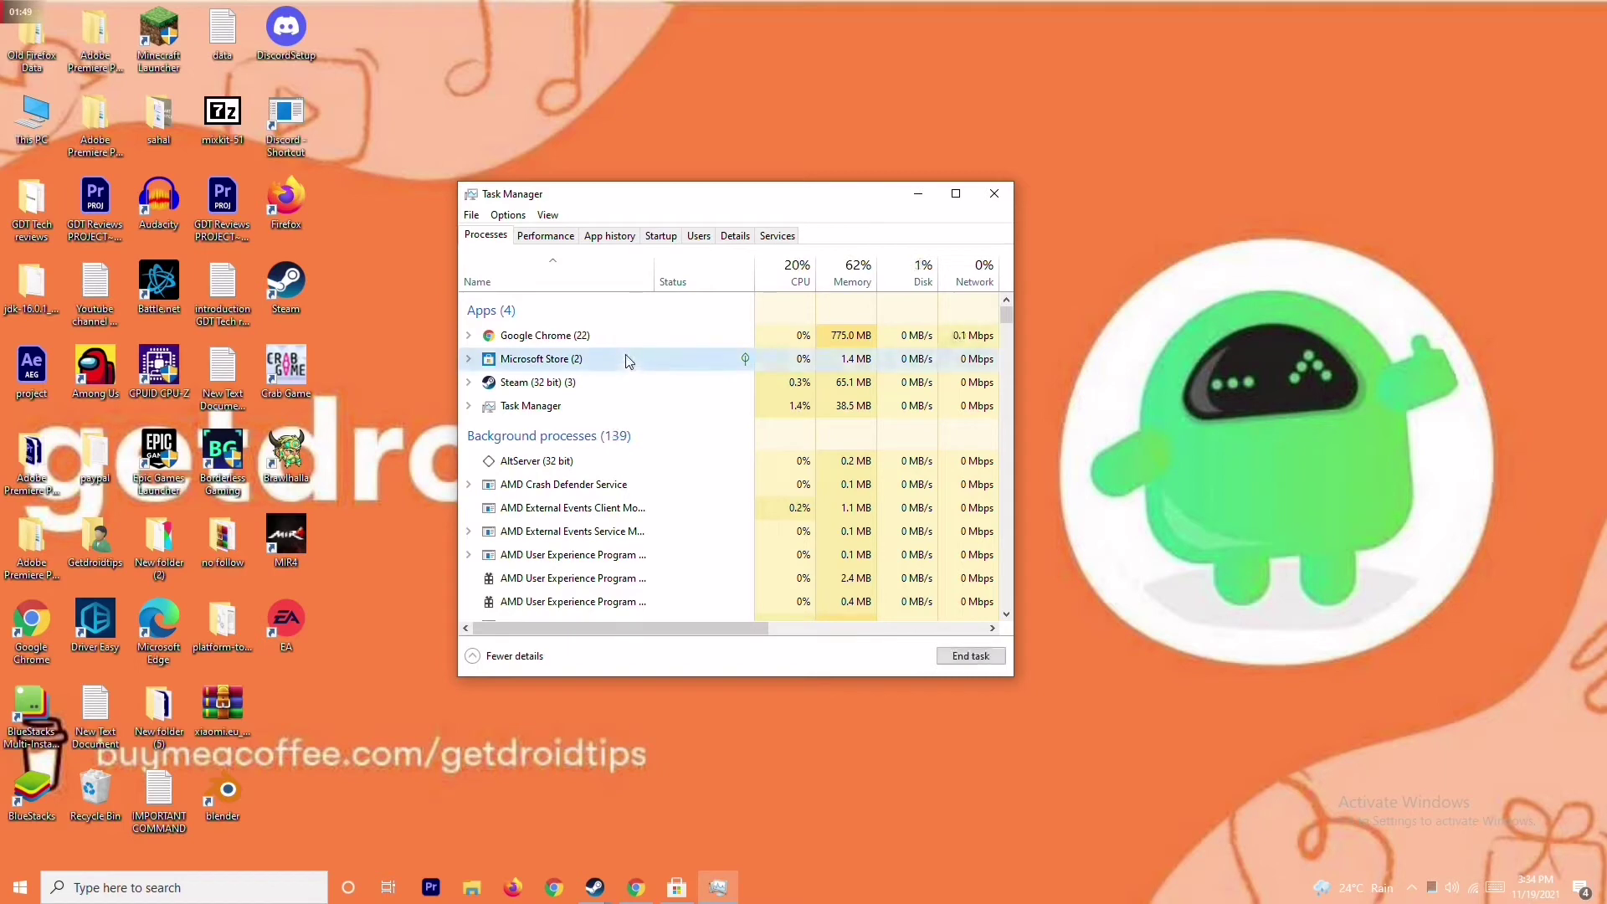
right_click(683, 365)
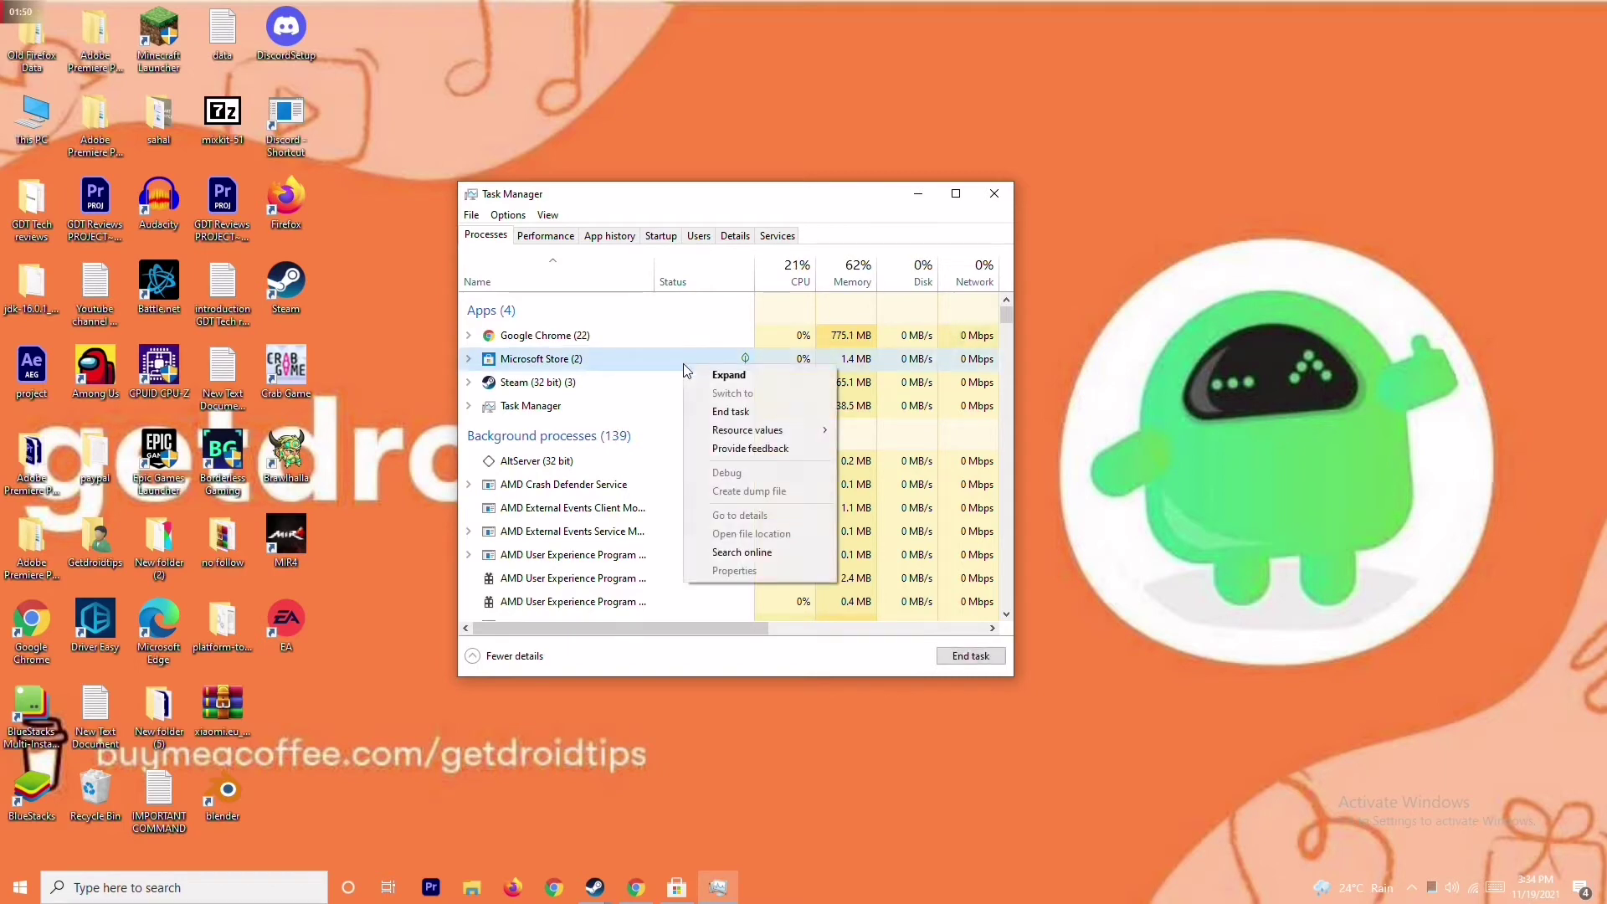
left_click(688, 411)
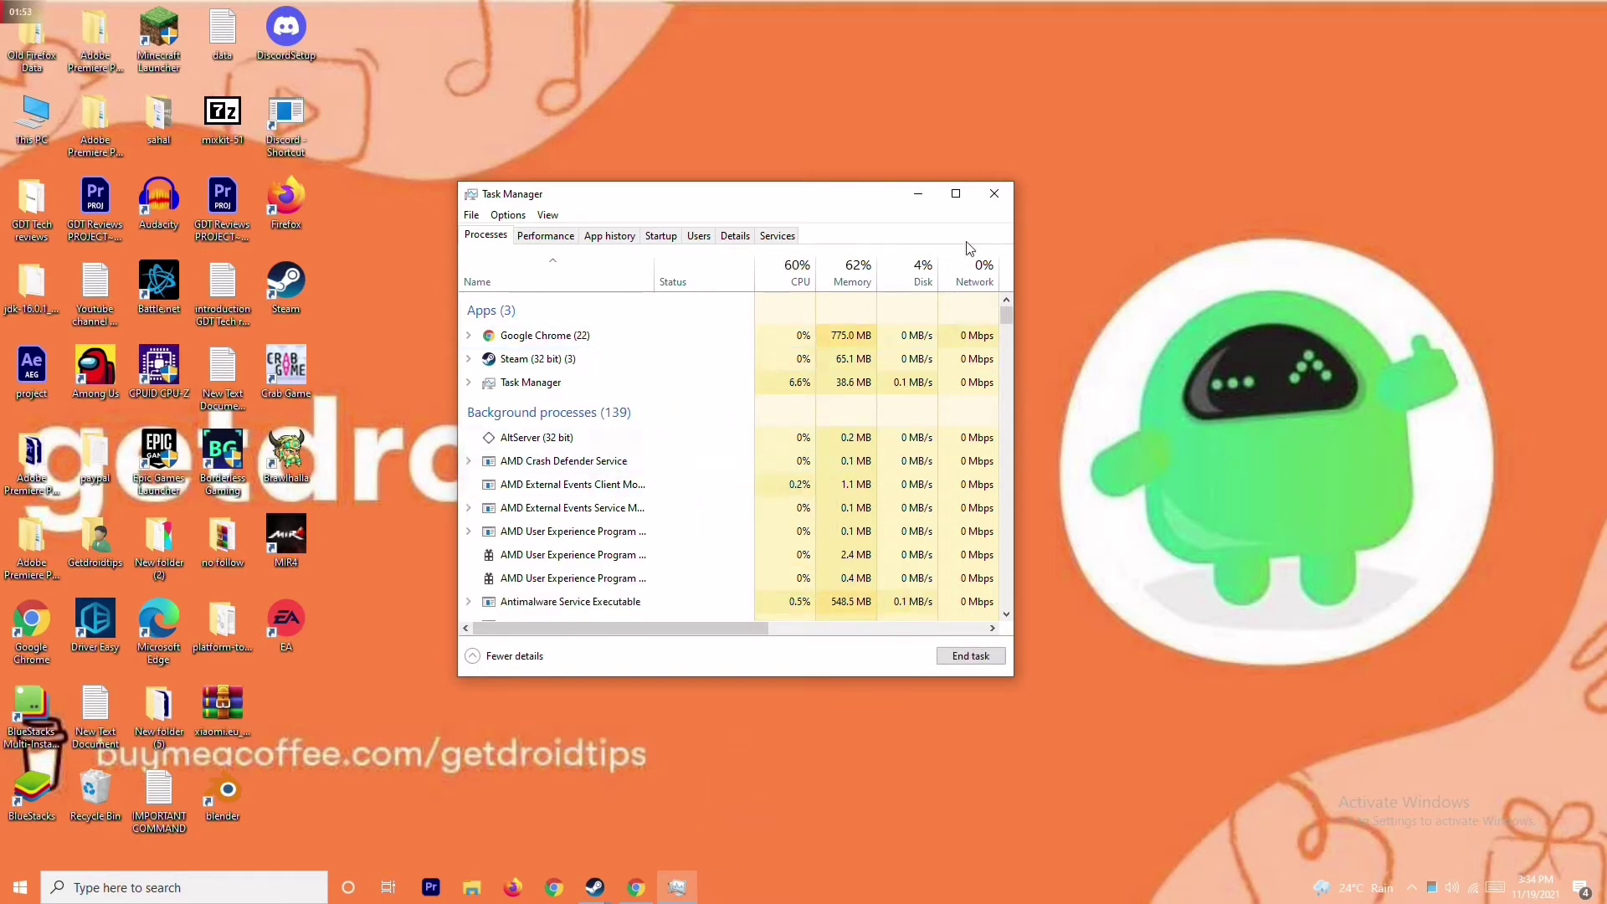
left_click(998, 196)
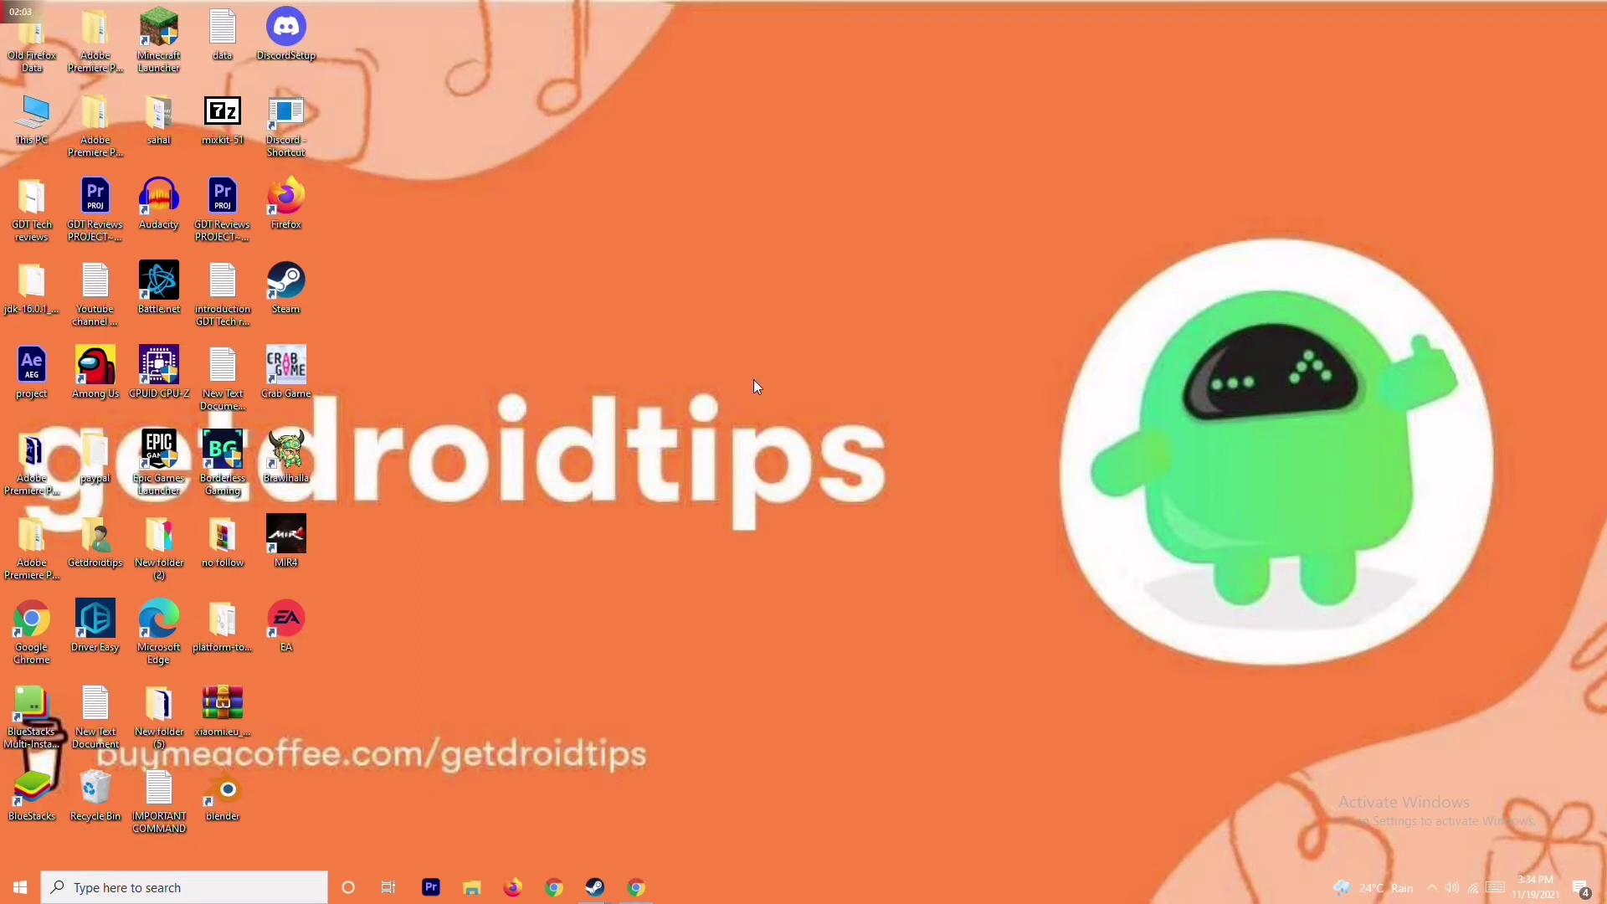
right_click(297, 397)
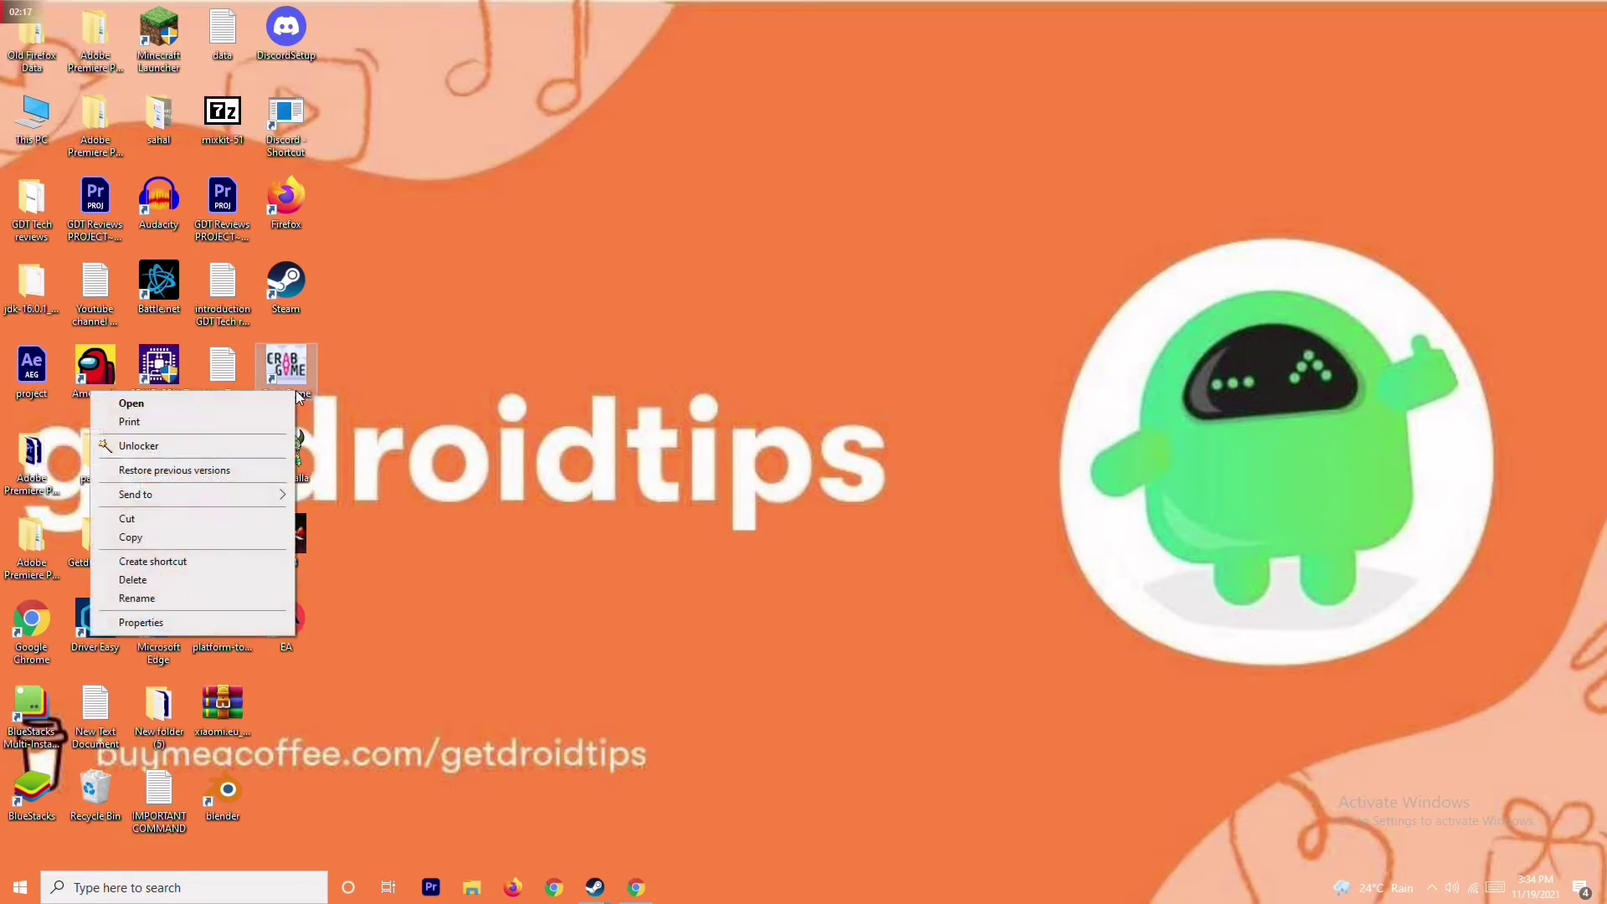
left_click(390, 378)
right_click(297, 369)
left_click(419, 395)
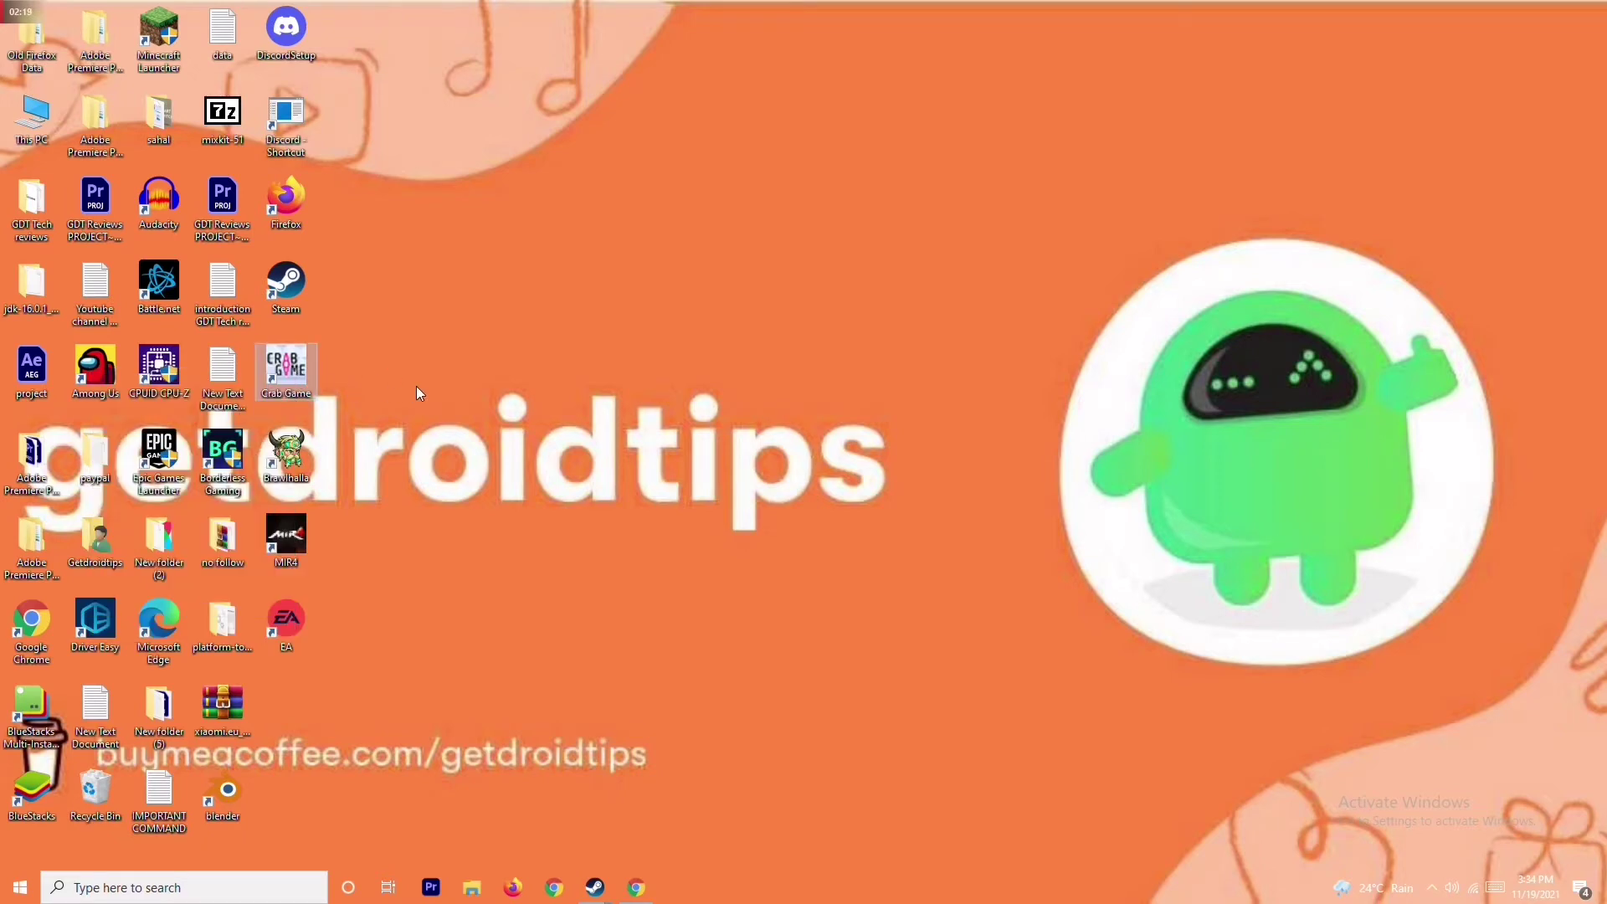
right_click(285, 396)
left_click(208, 628)
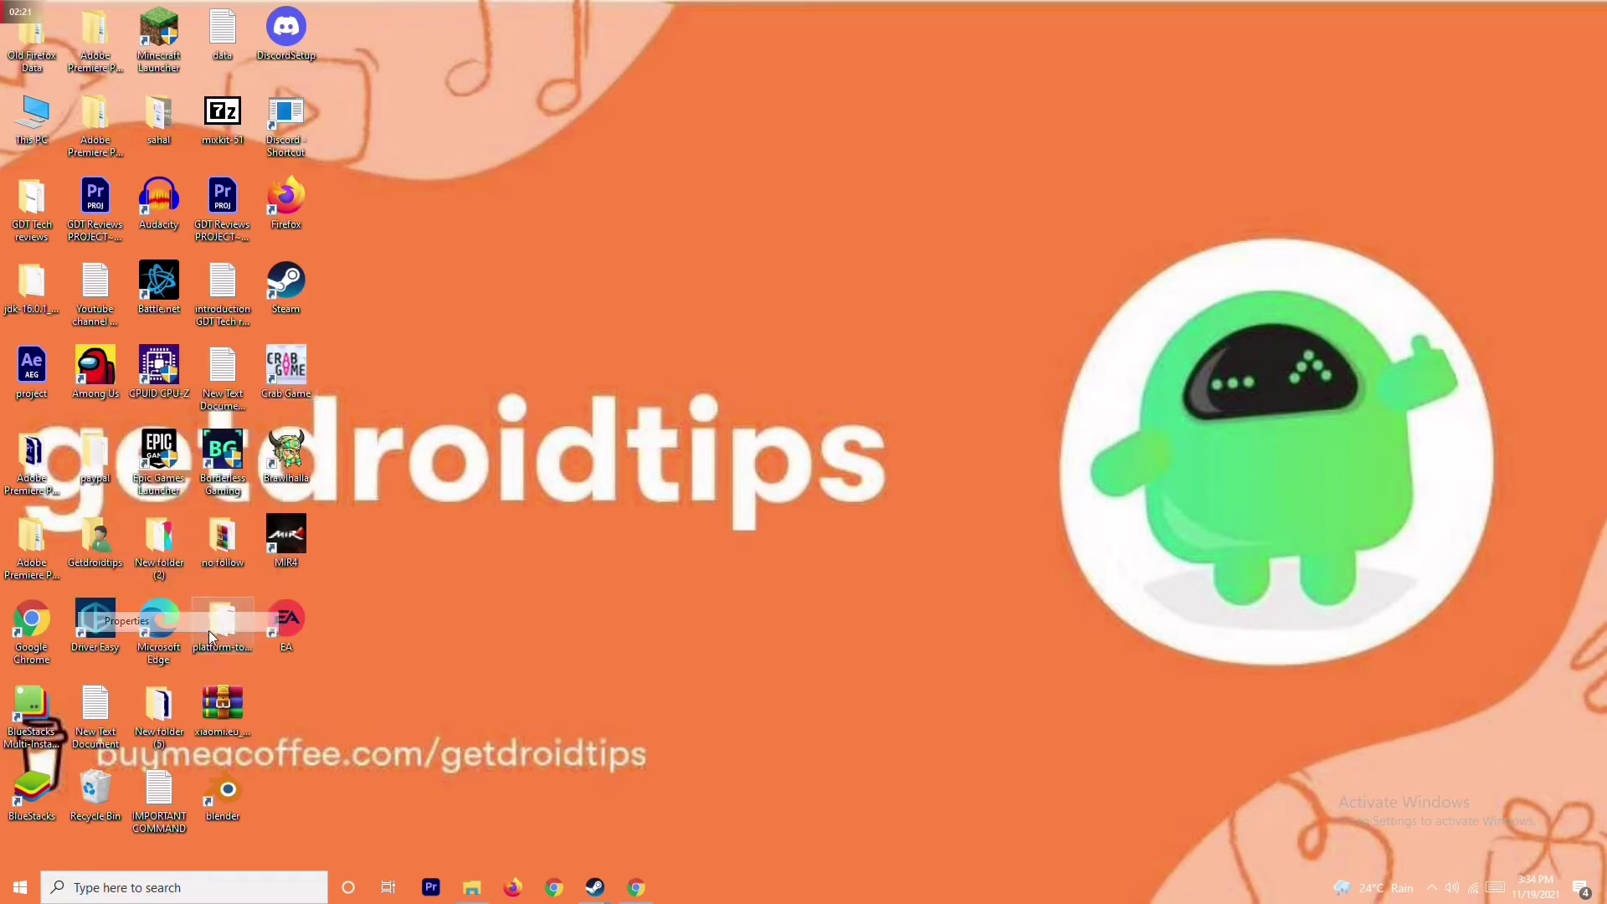
left_click(587, 409)
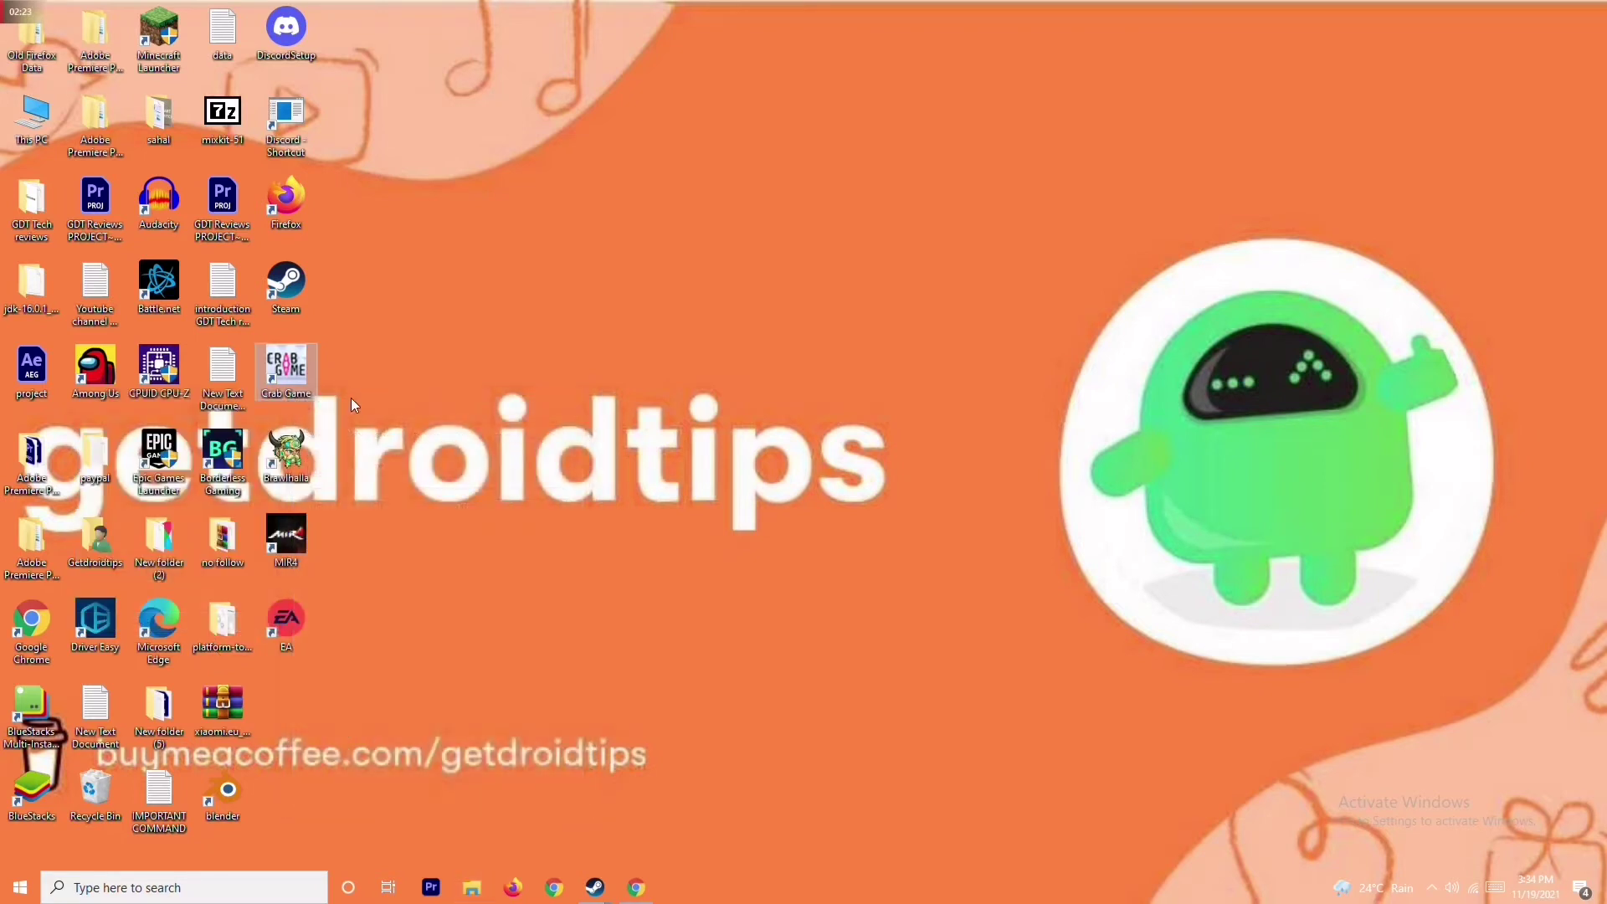
Step: Switch to the Steam library and browse to Crab Game's local files folder from the game's properties
mouse_move(595, 894)
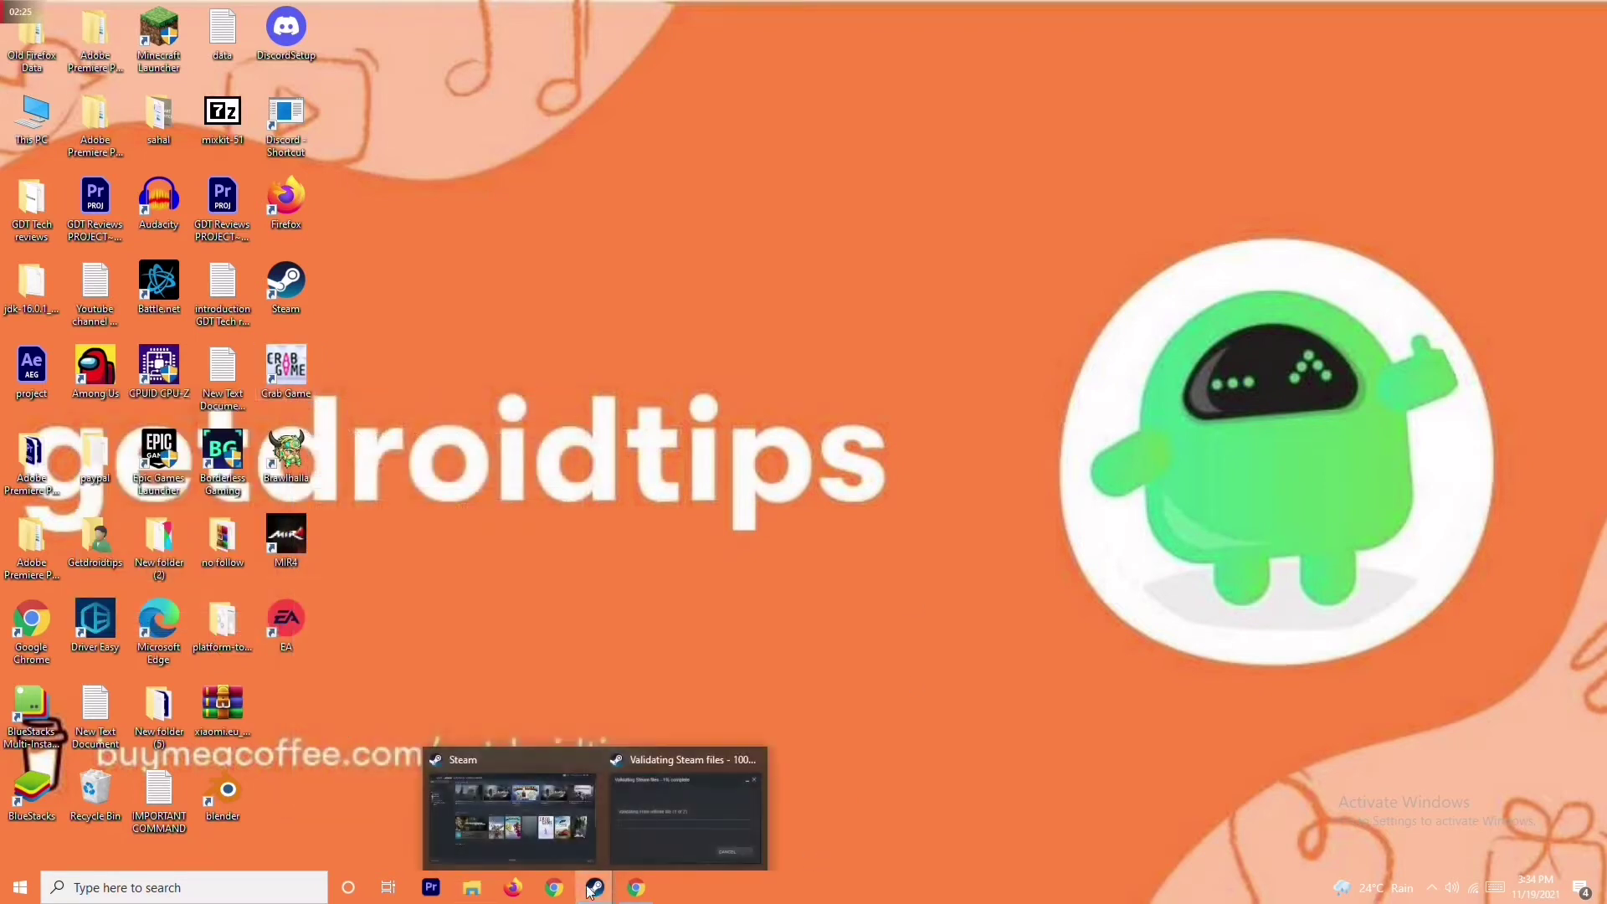
left_click(556, 799)
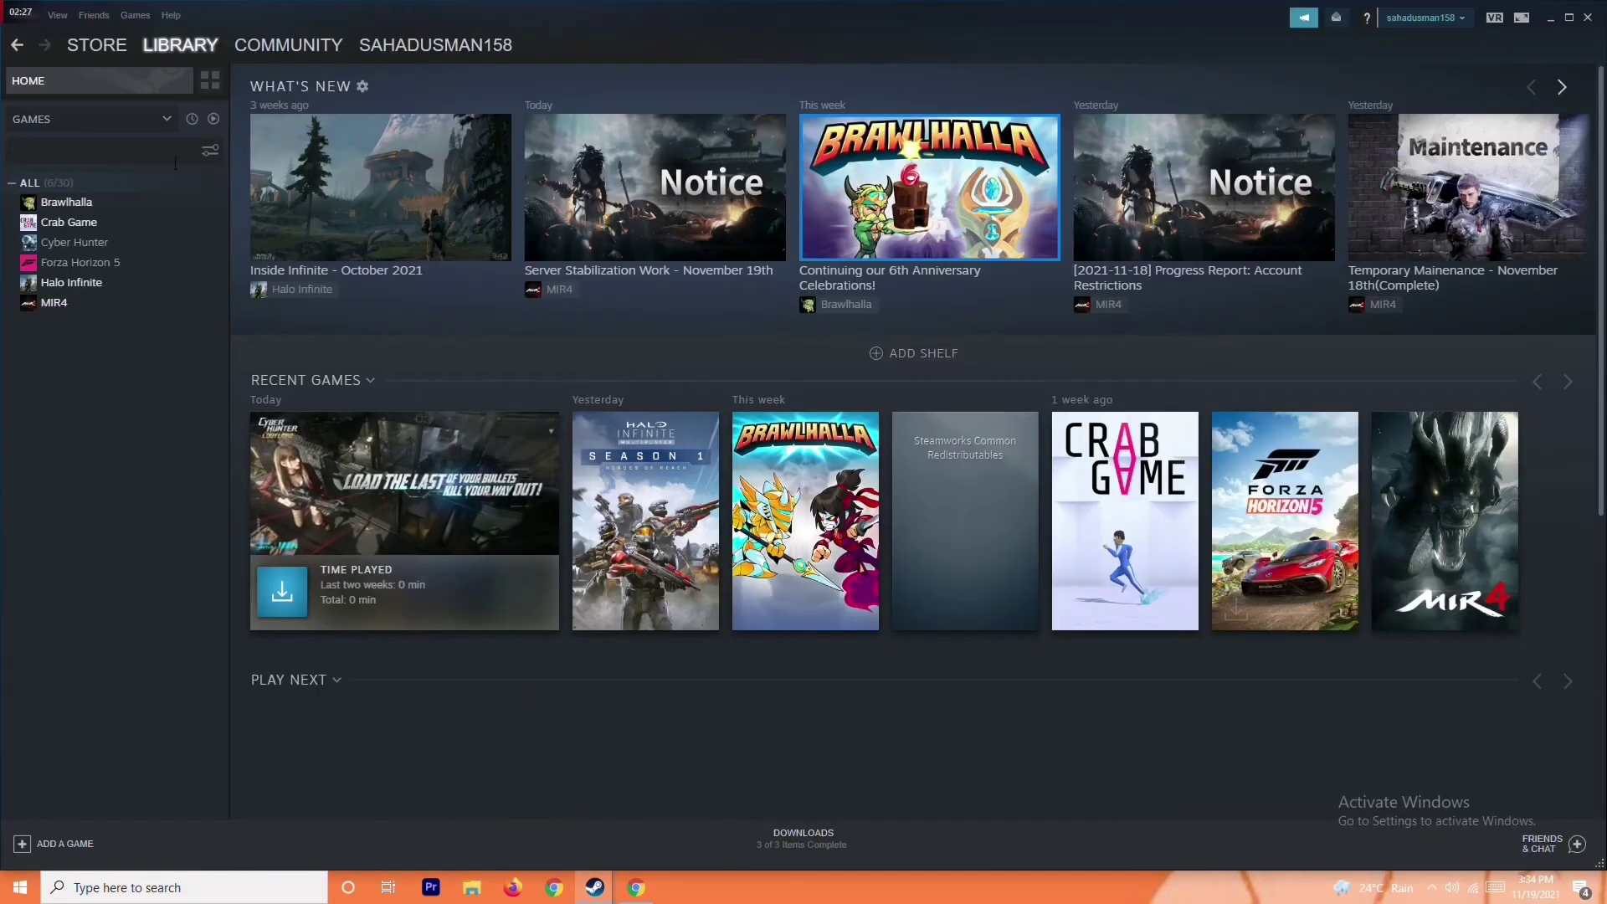
right_click(156, 231)
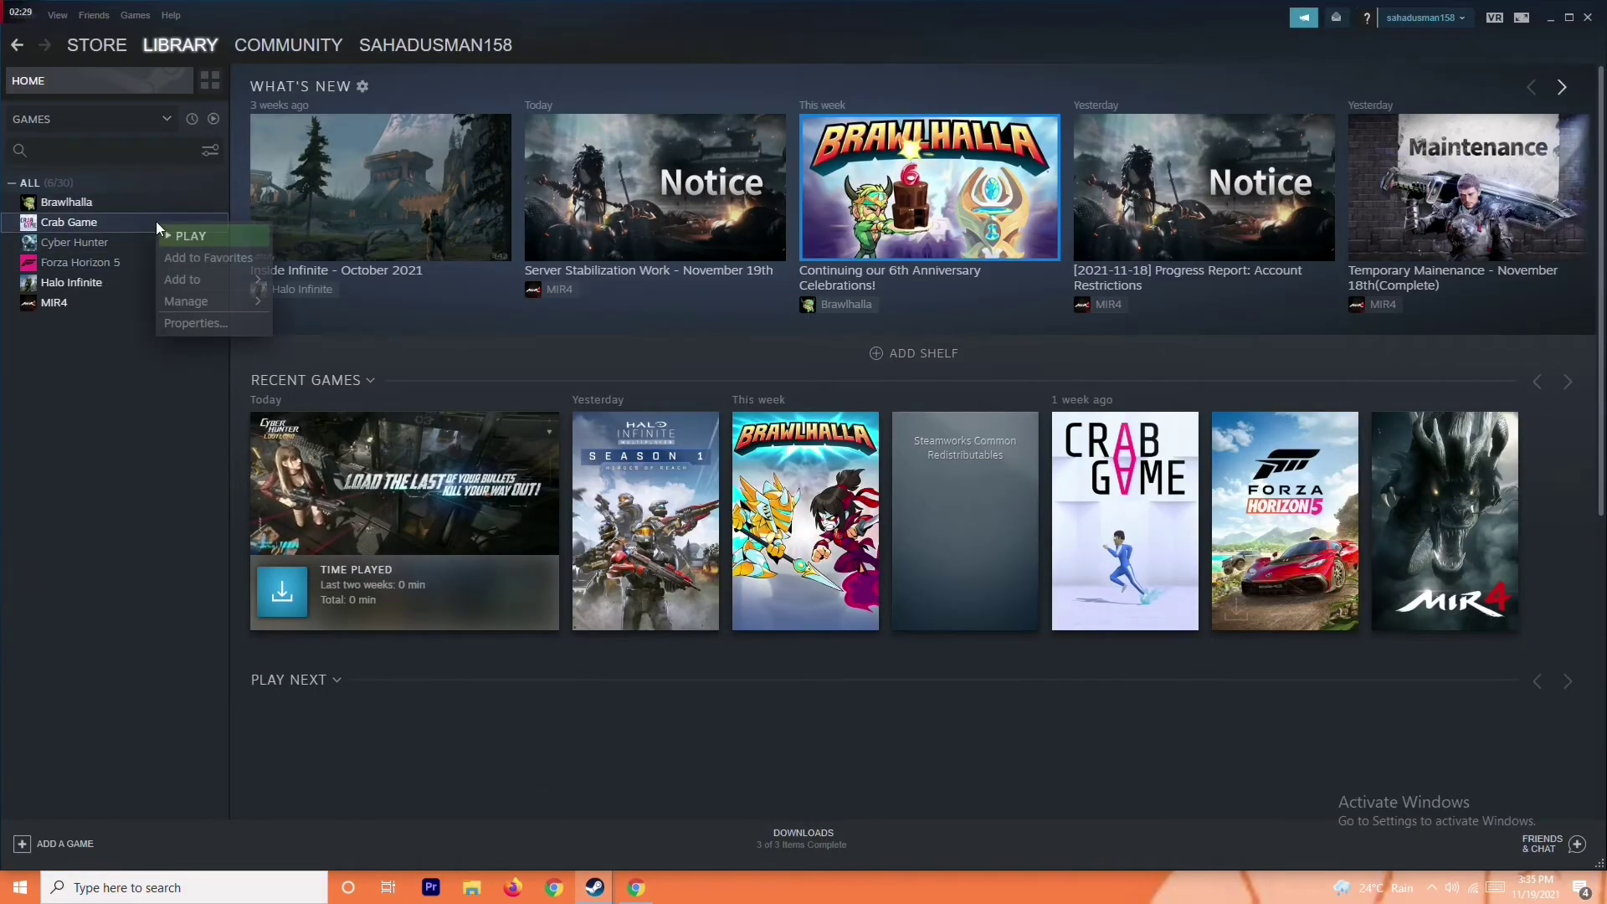
left_click(195, 323)
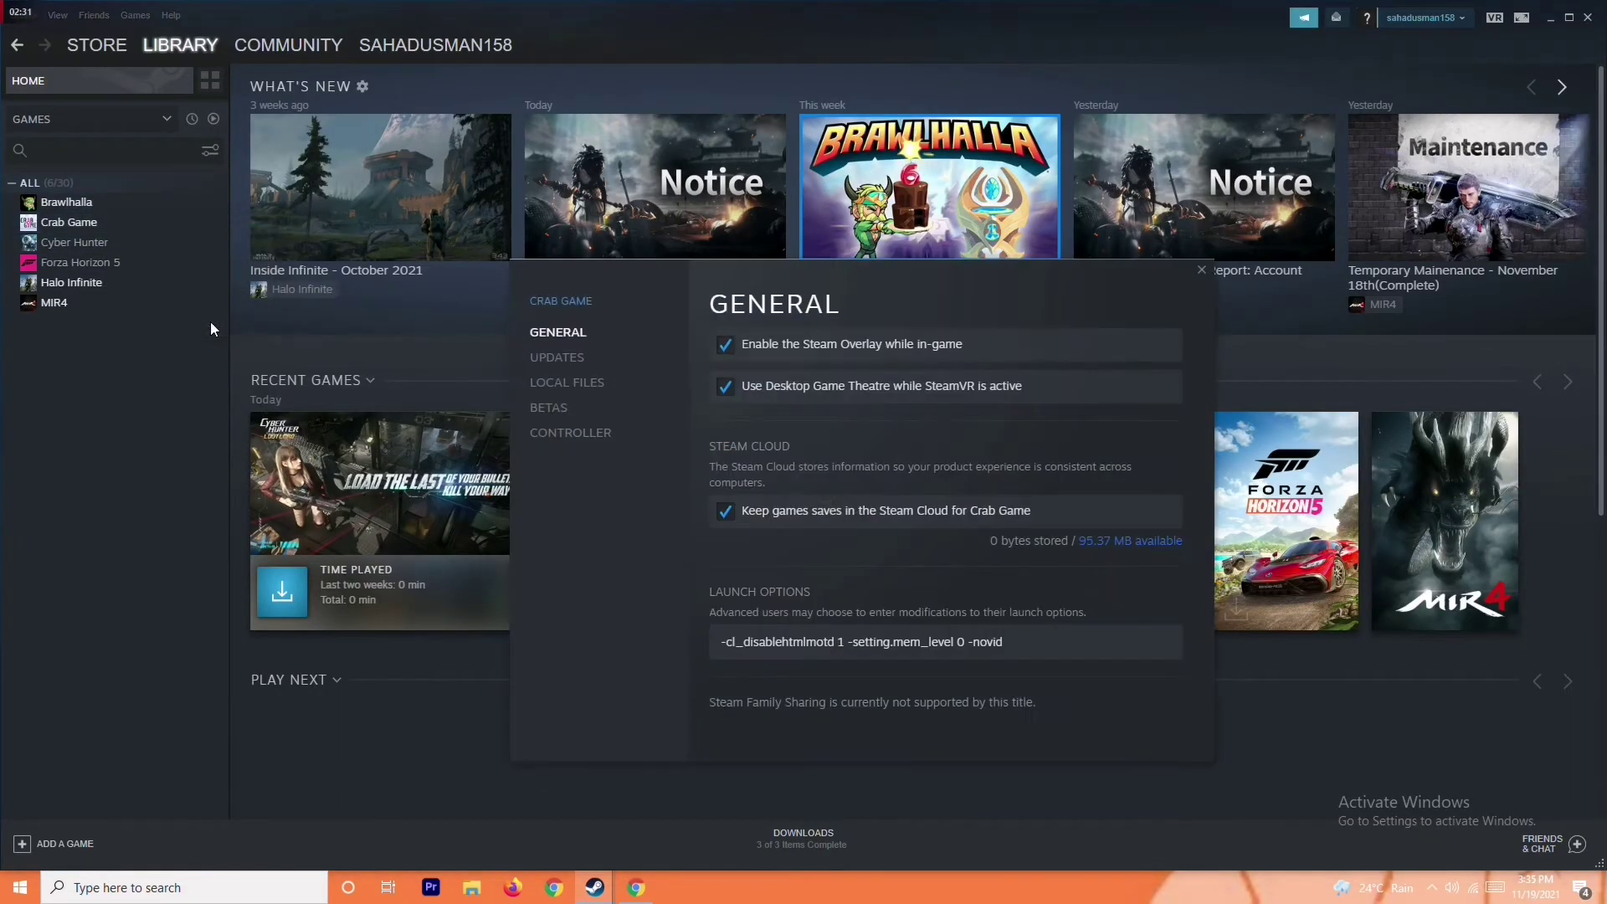
left_click(611, 385)
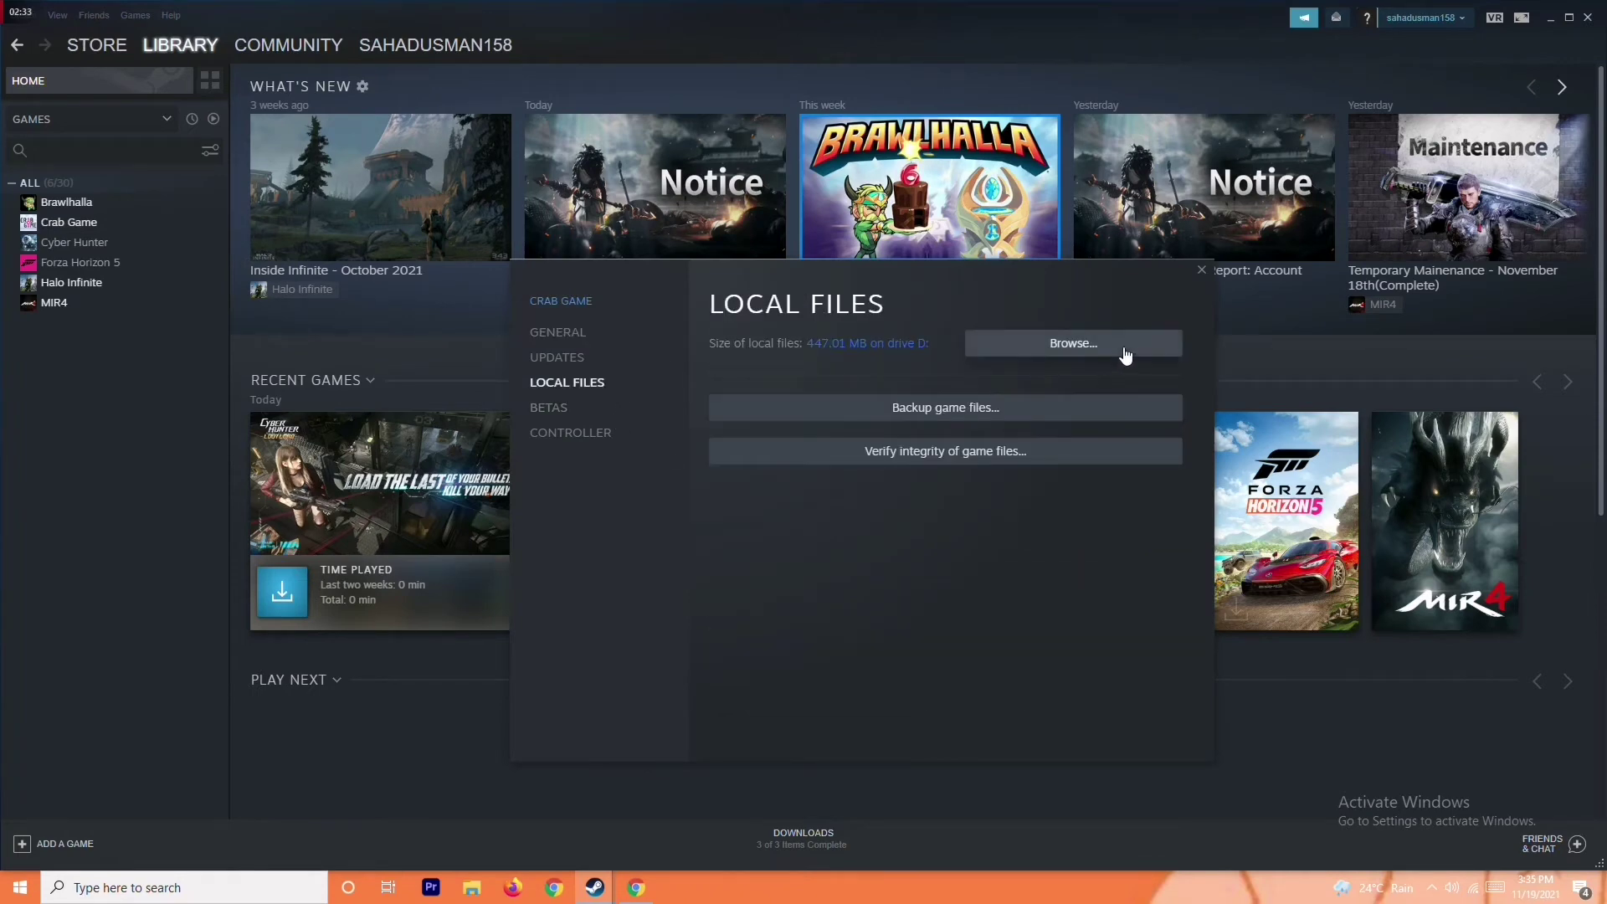
left_click(1070, 342)
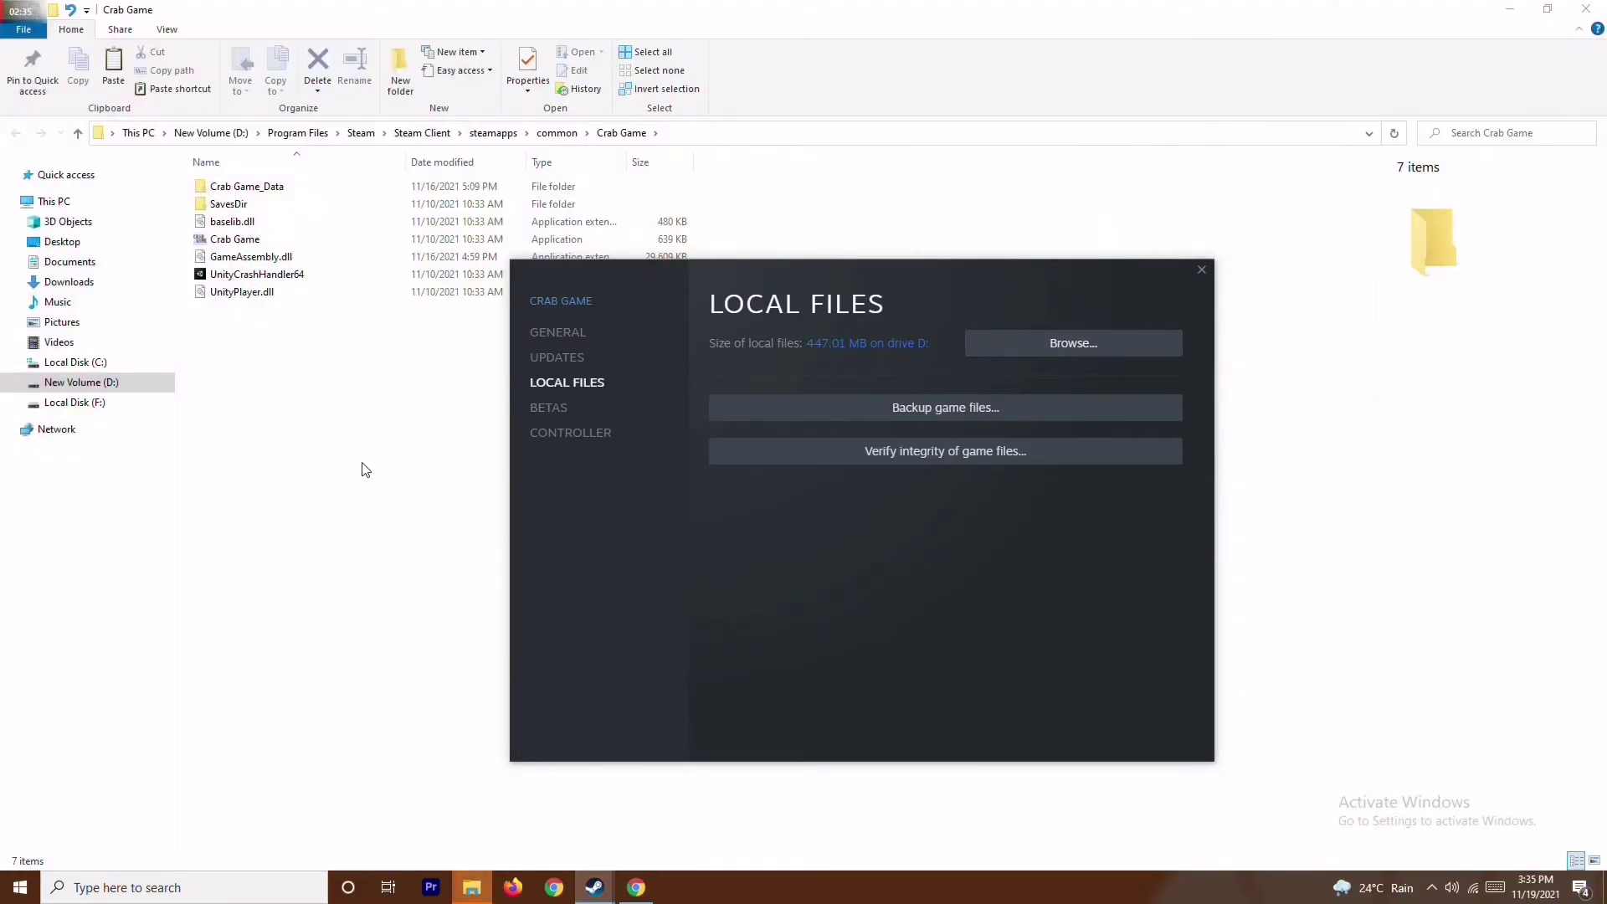
Step: Run the Crab Game application as administrator from its install folder, and clear away the Steam library and game properties windows
left_click(359, 466)
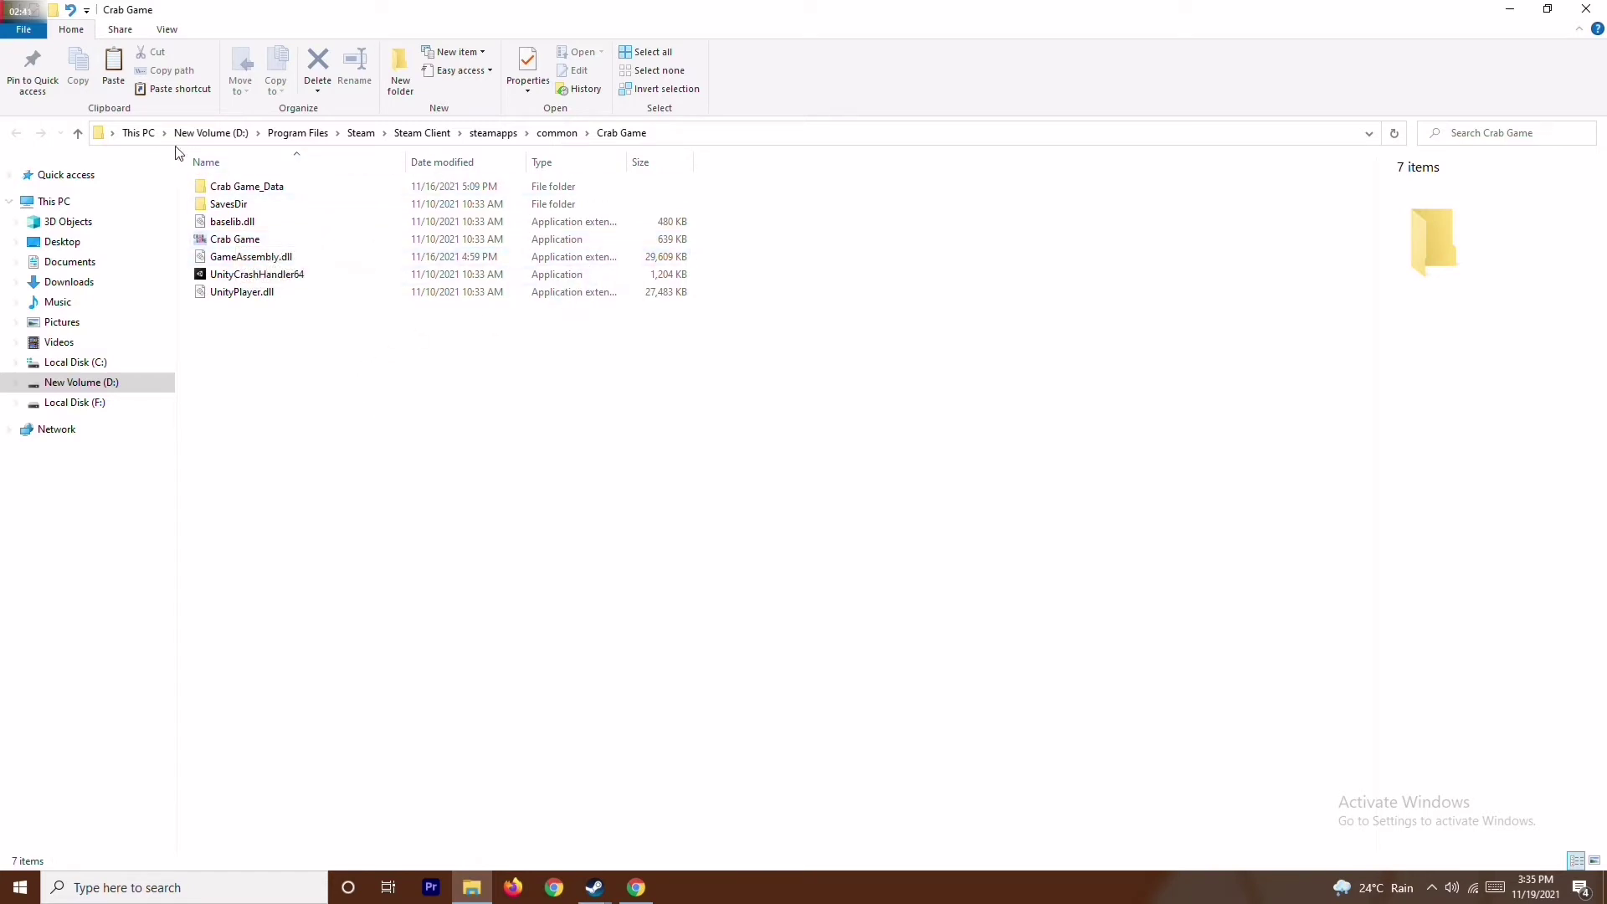
left_click(255, 242)
right_click(255, 242)
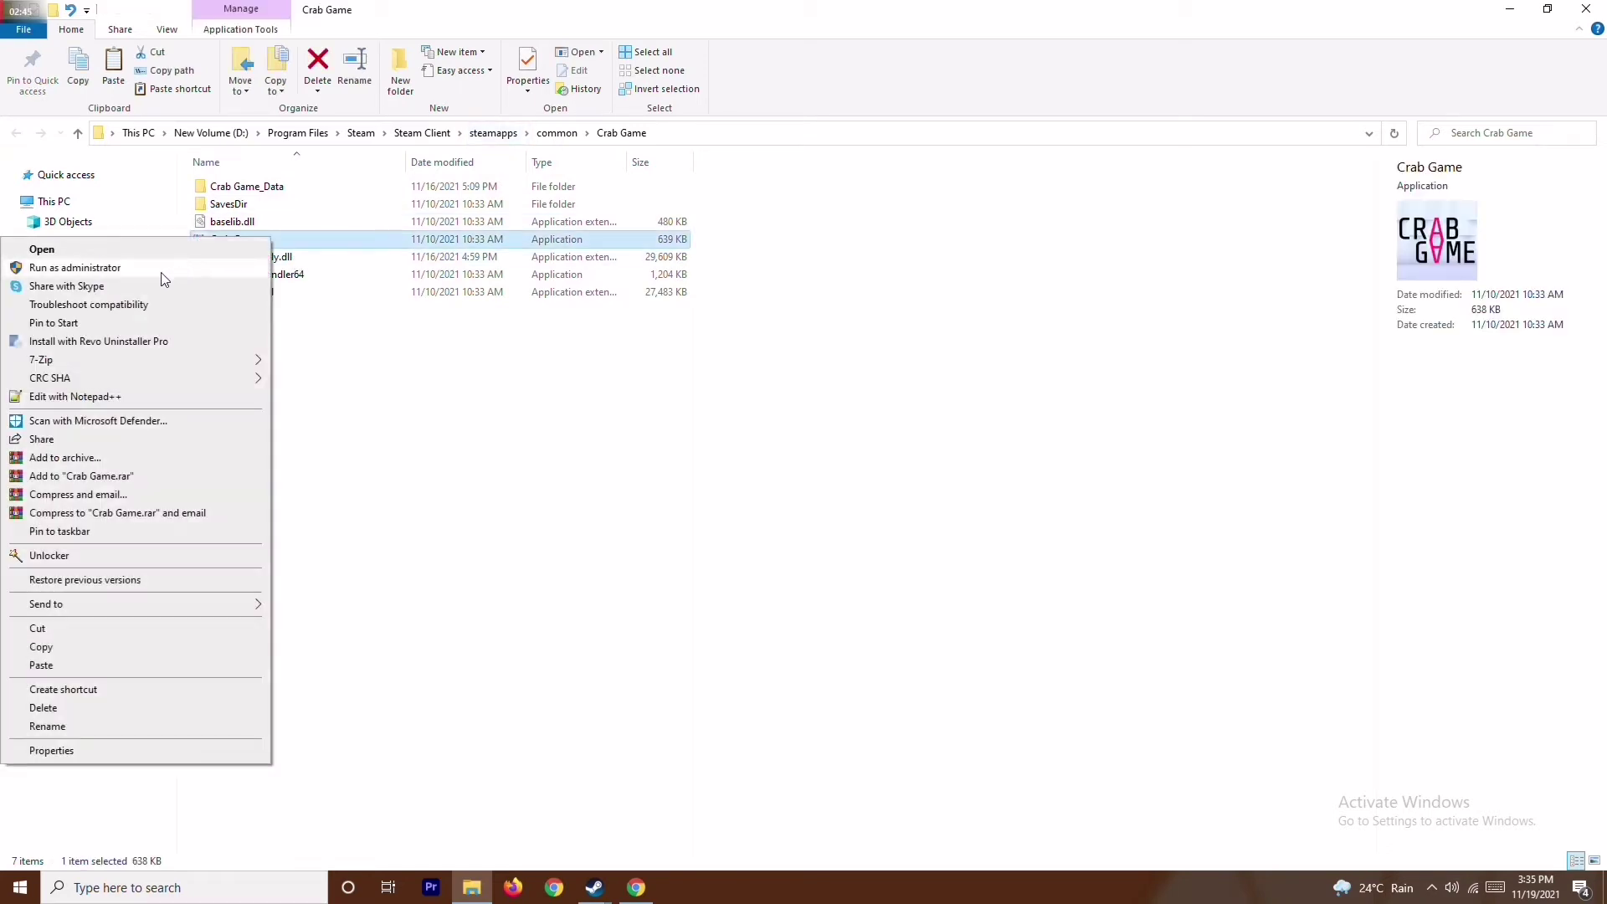
left_click(207, 269)
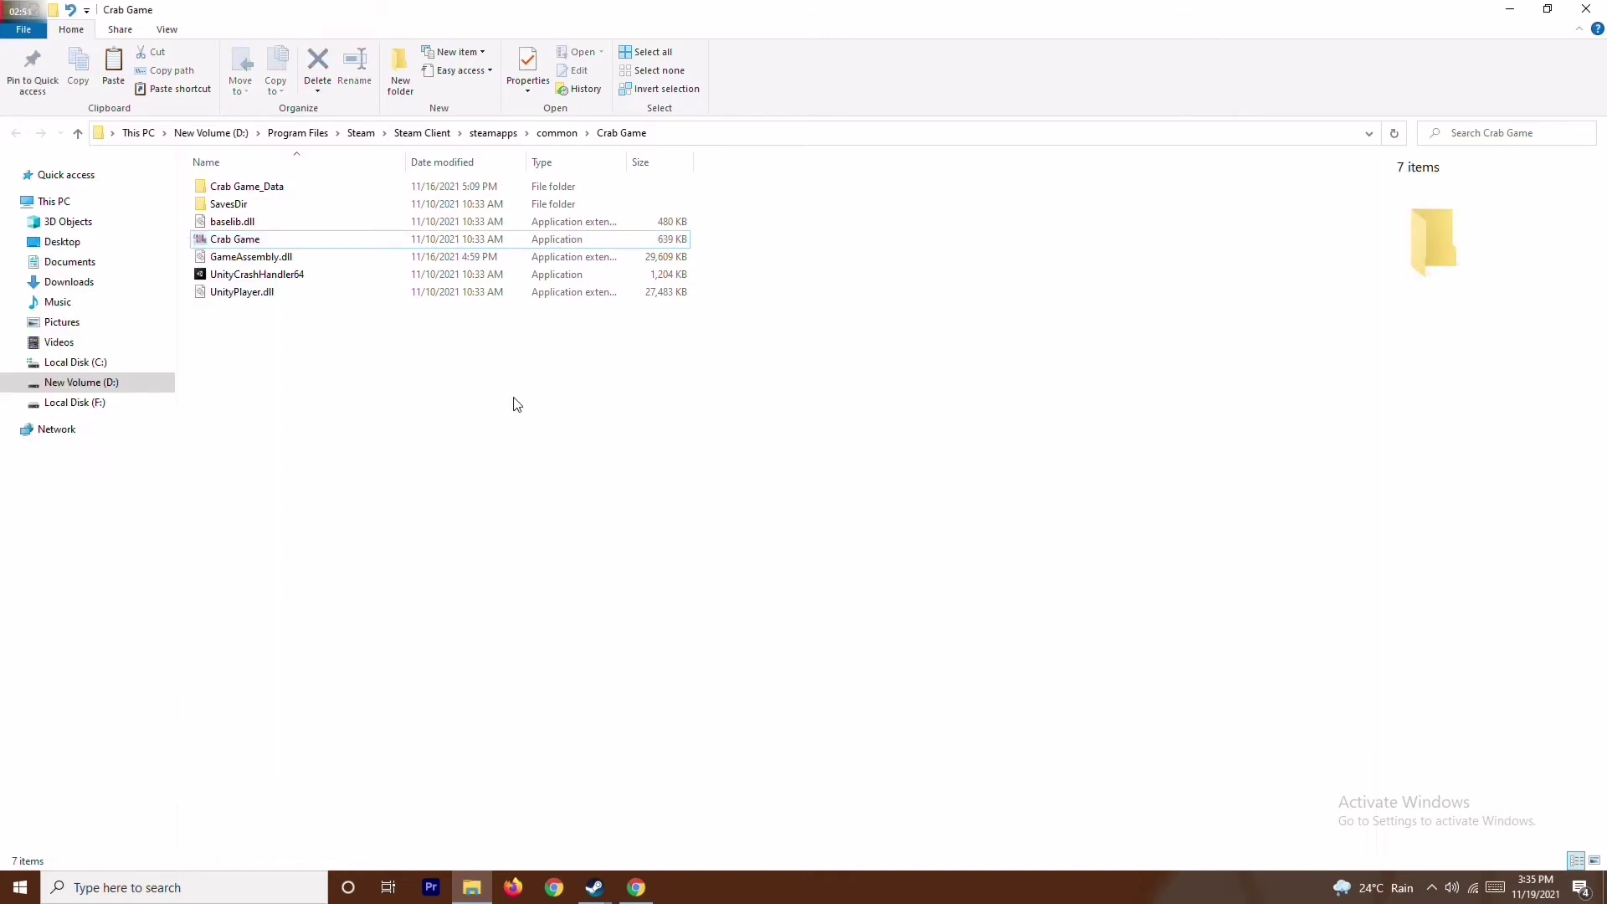
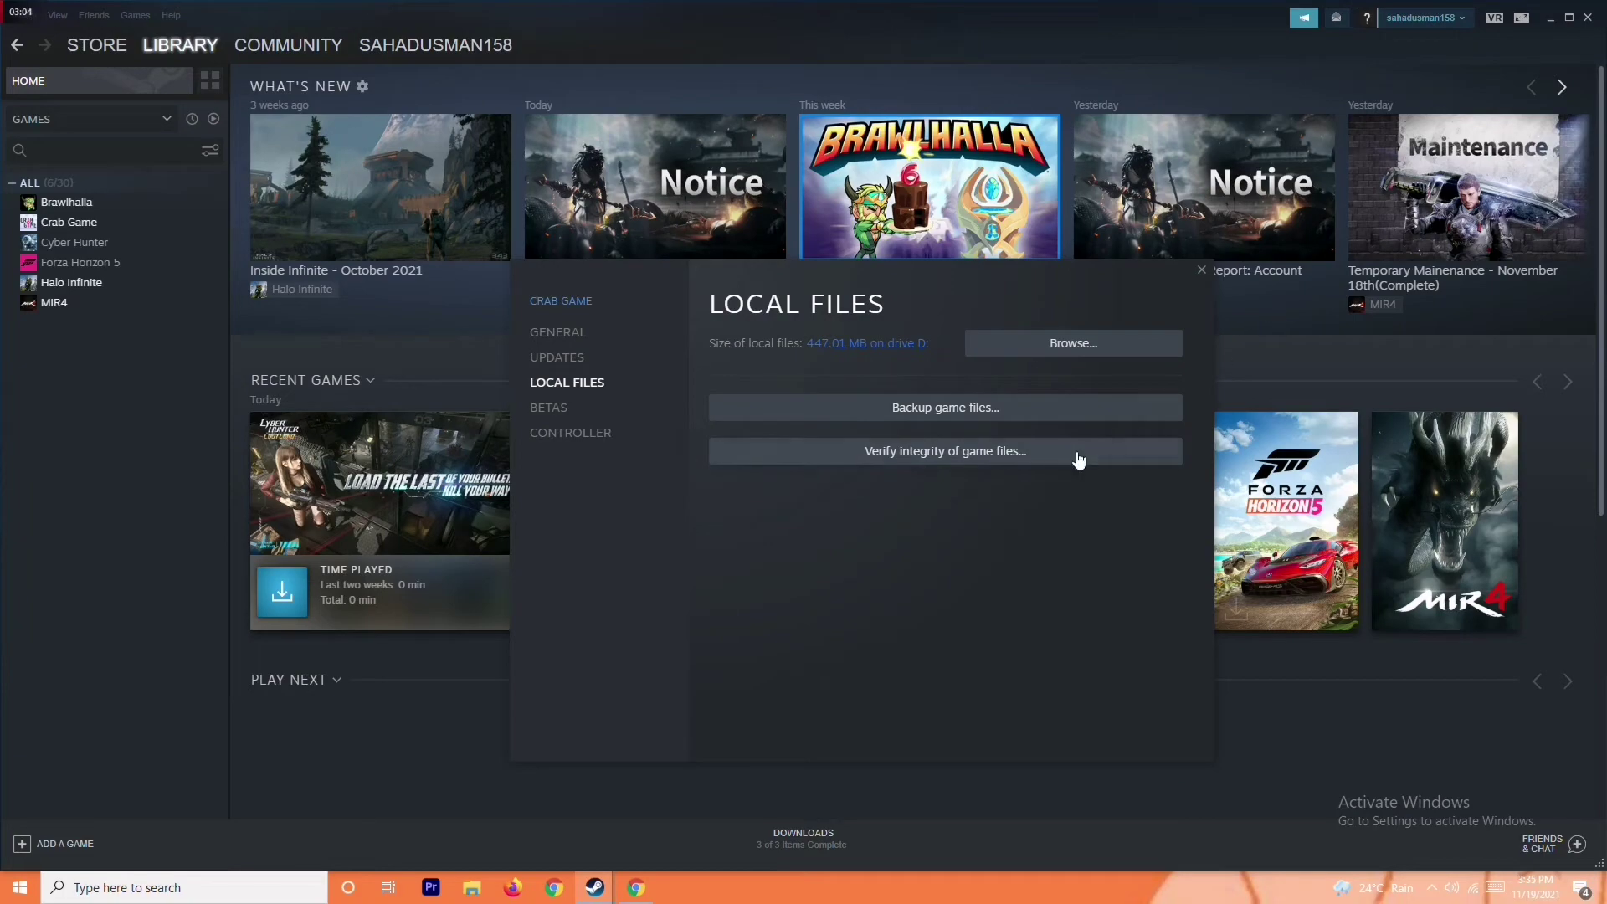
left_click(1547, 19)
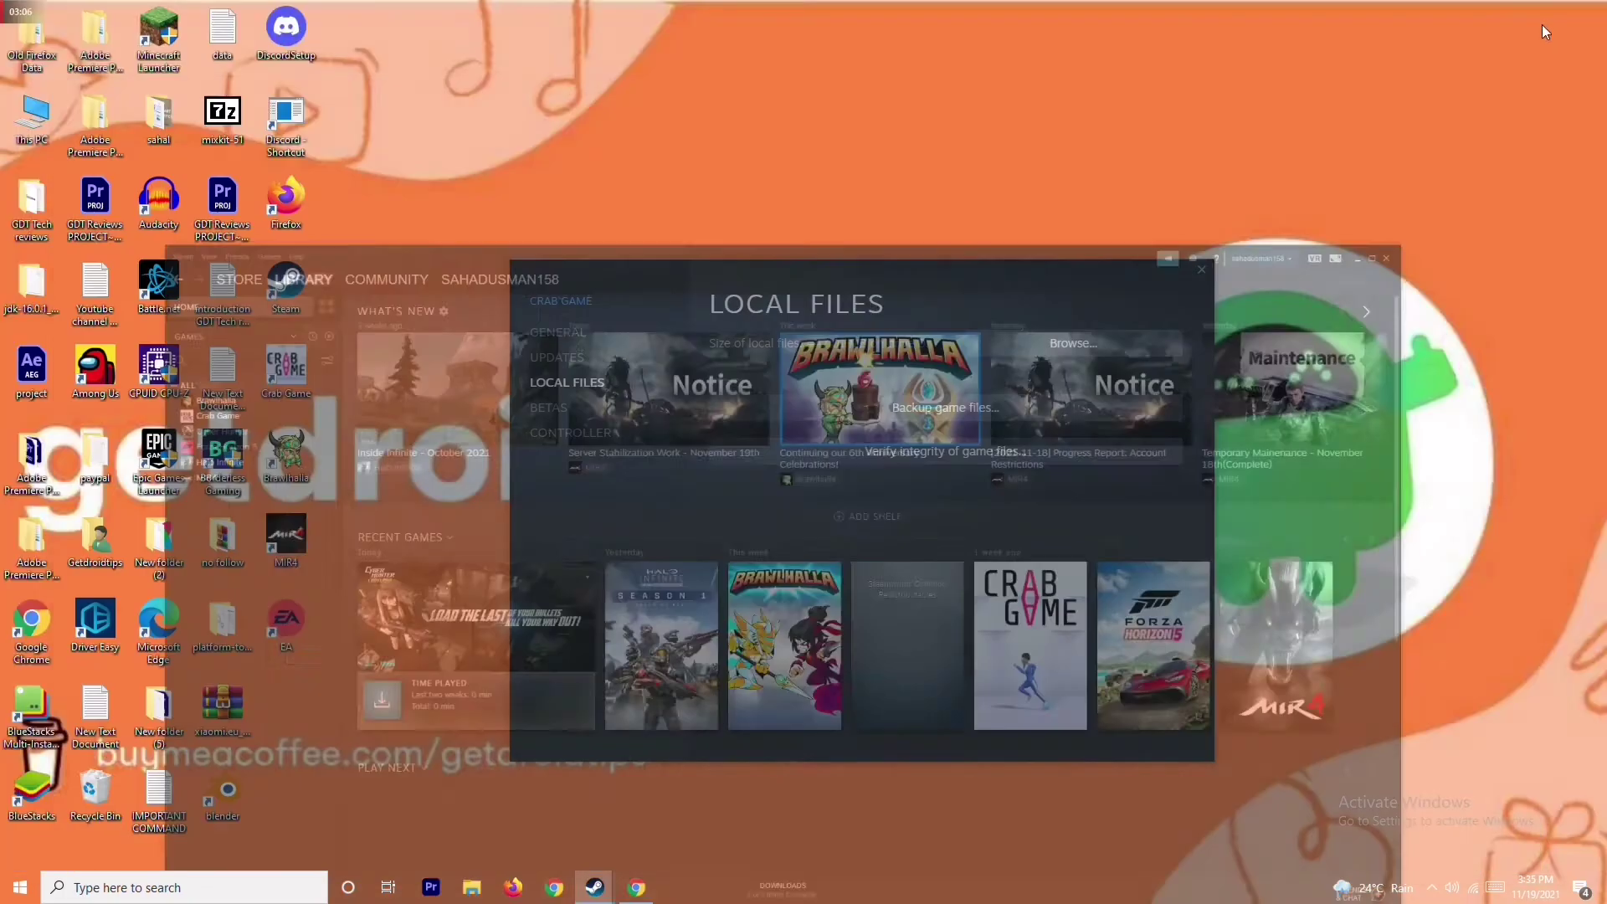
left_click(1199, 268)
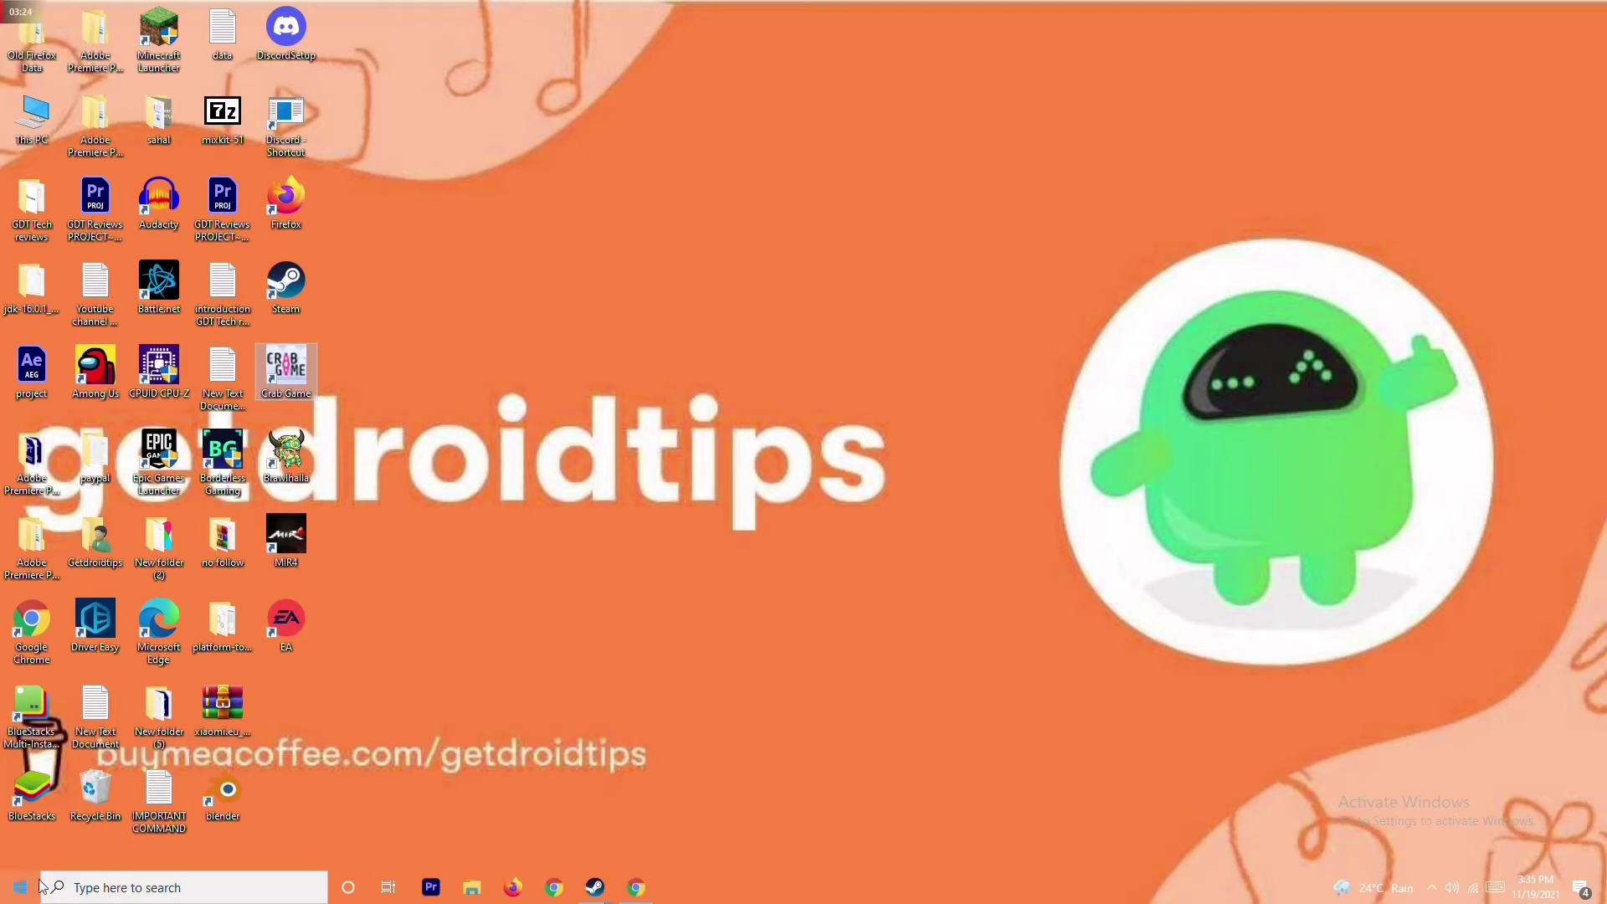
Step: Search Windows for "windows", open Windows Defender Firewall and go to its settings for turning the firewall on or off
left_click(195, 886)
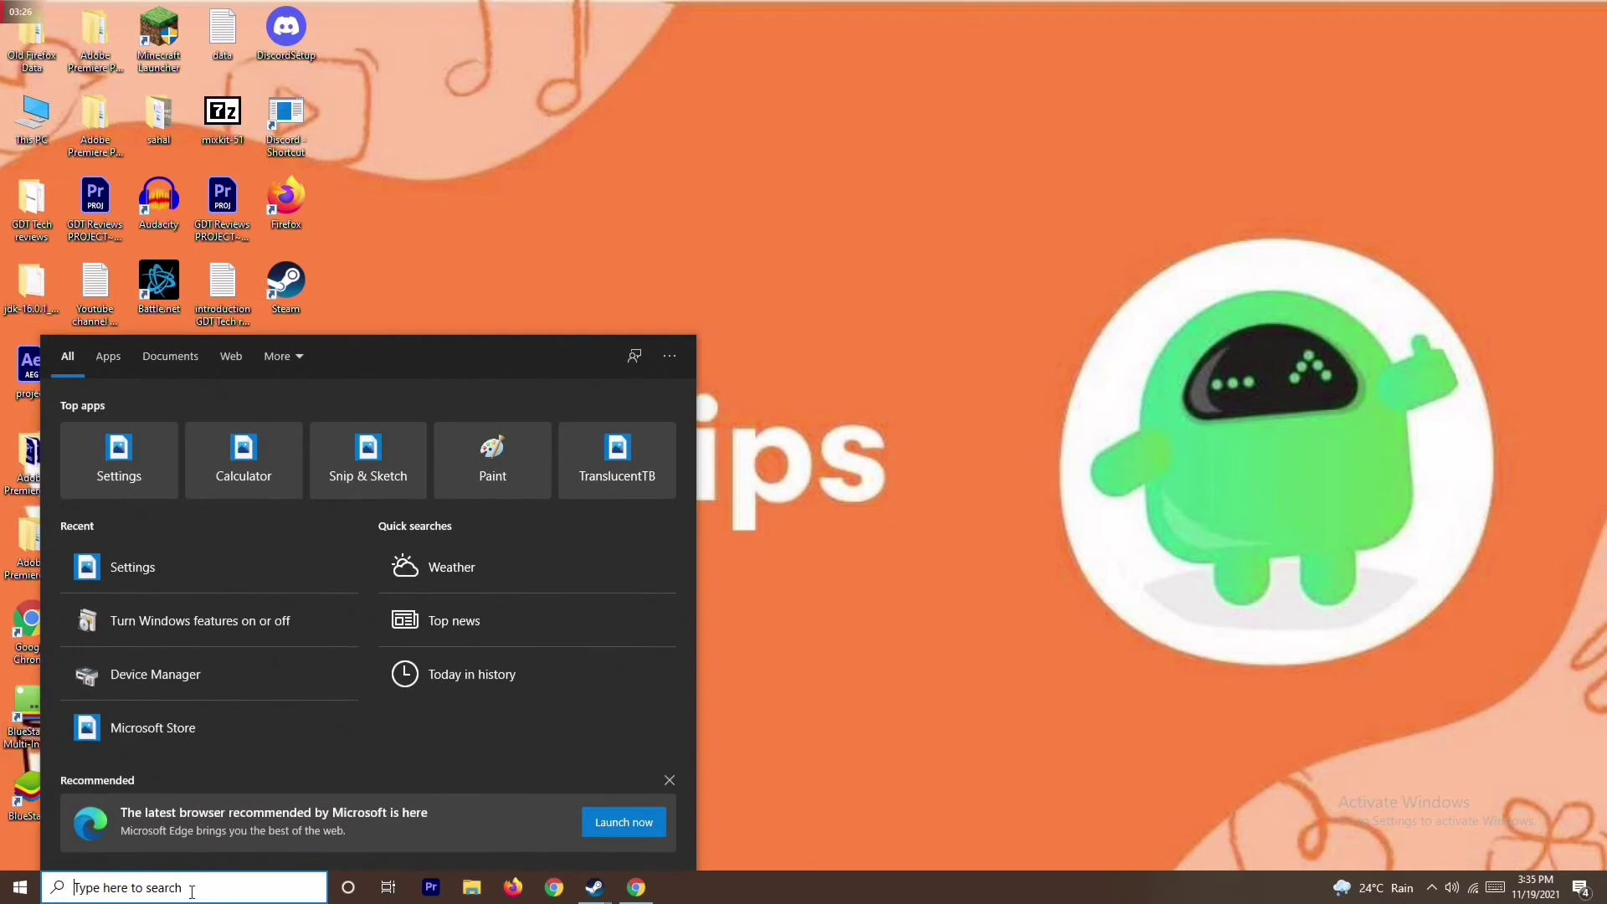
type("win")
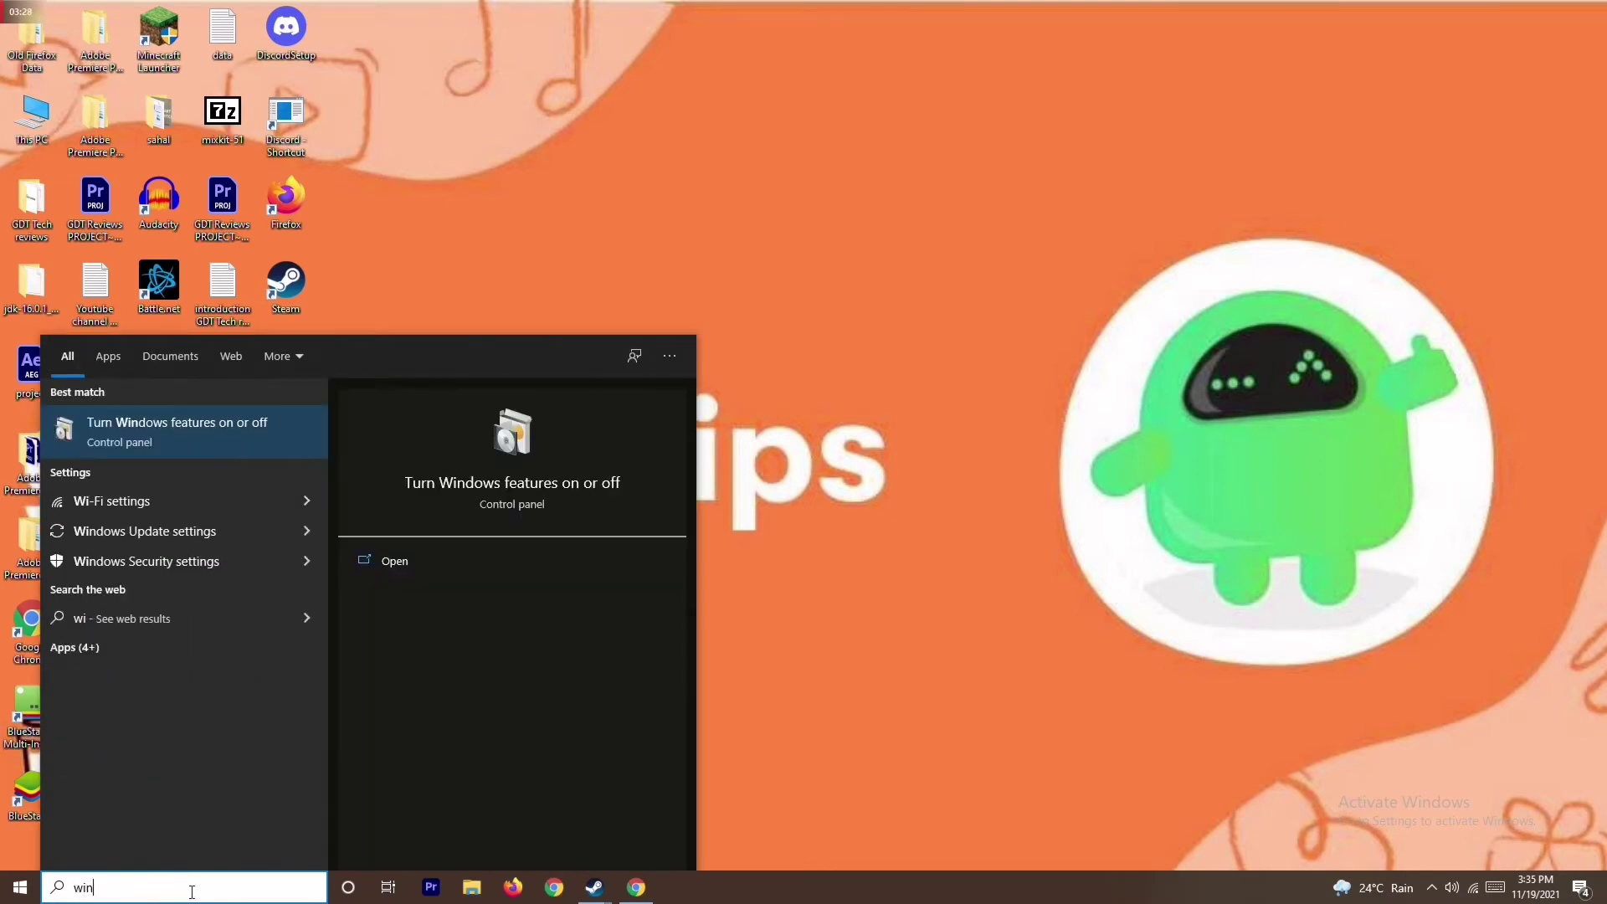
type("dows")
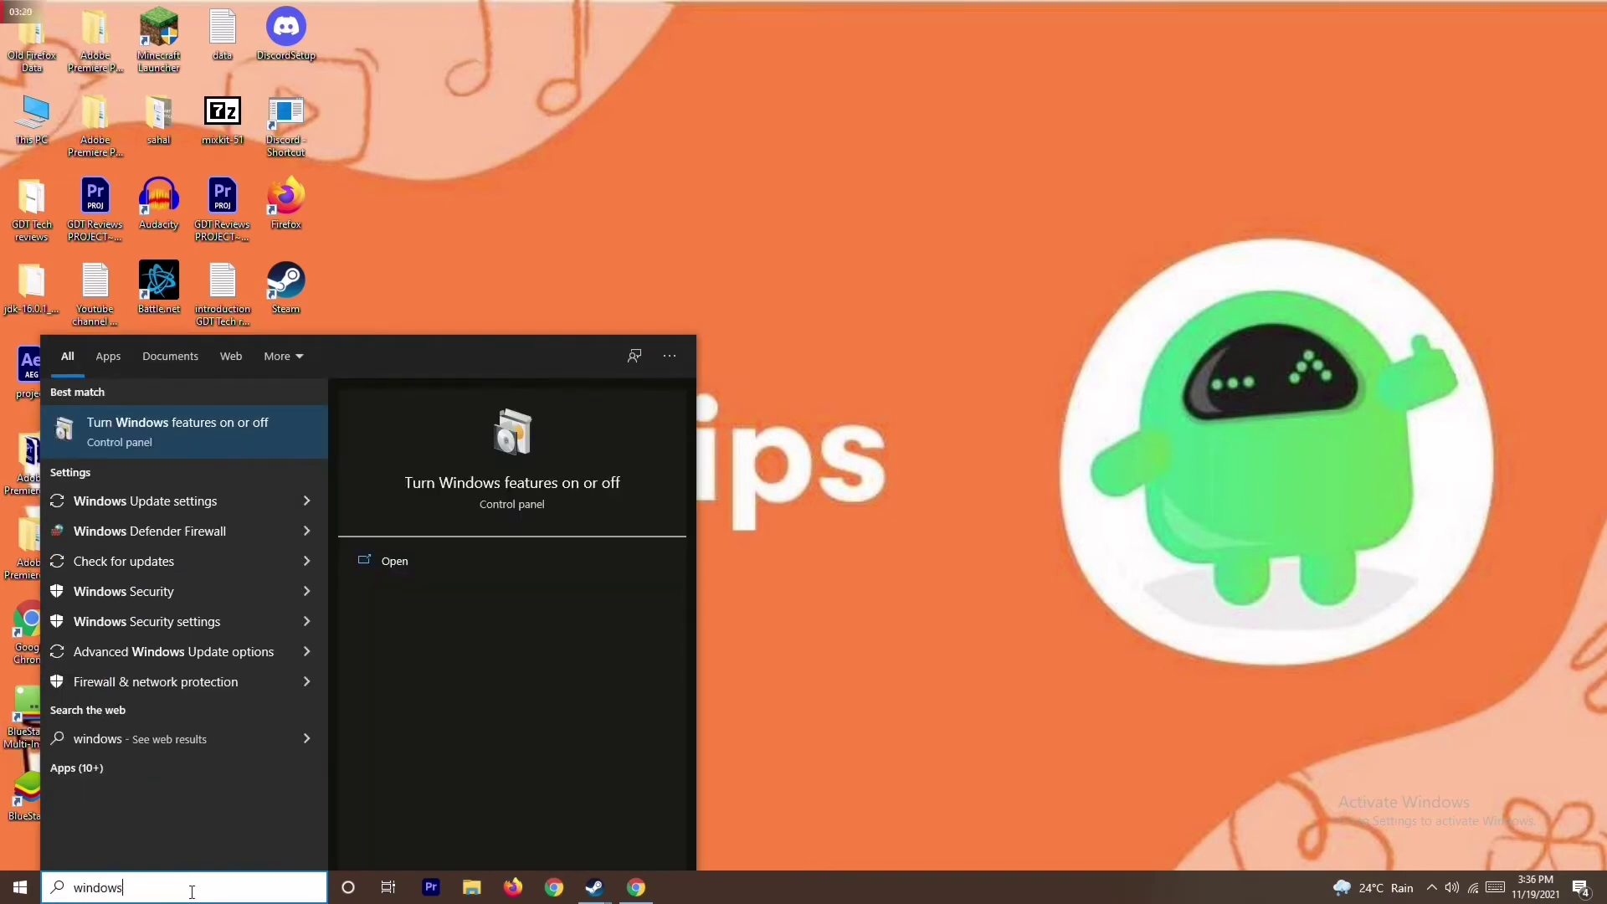
left_click(805, 459)
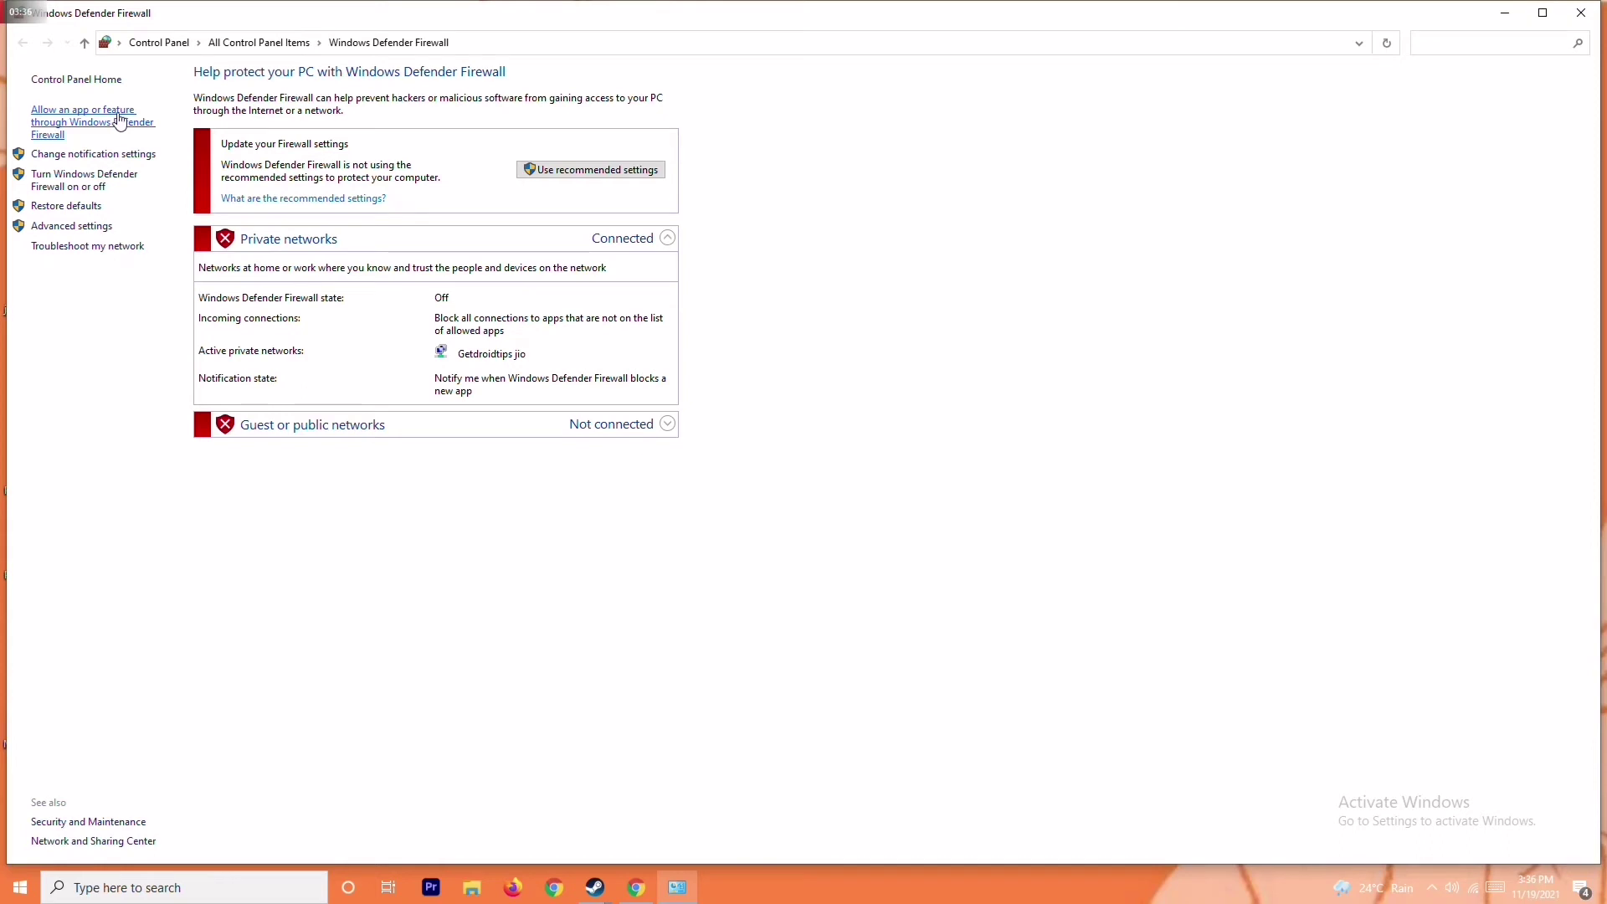
left_click(96, 179)
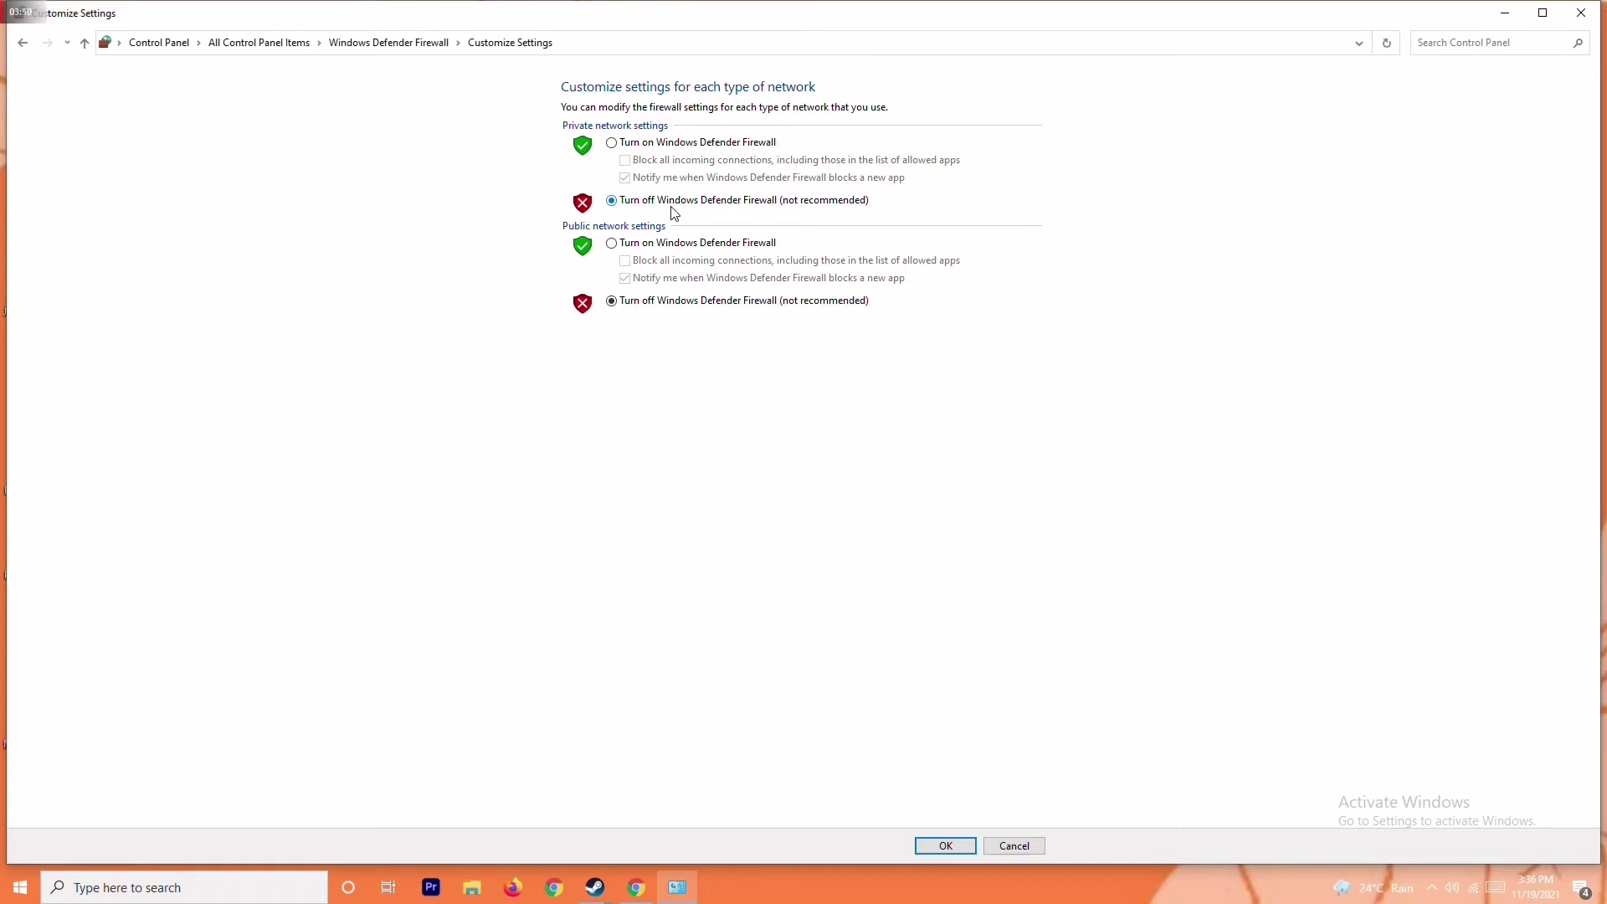
Step: Try switching Windows Defender Firewall on and back off for private networks, and close the window without applying
left_click(639, 143)
left_click(655, 205)
left_click(1580, 13)
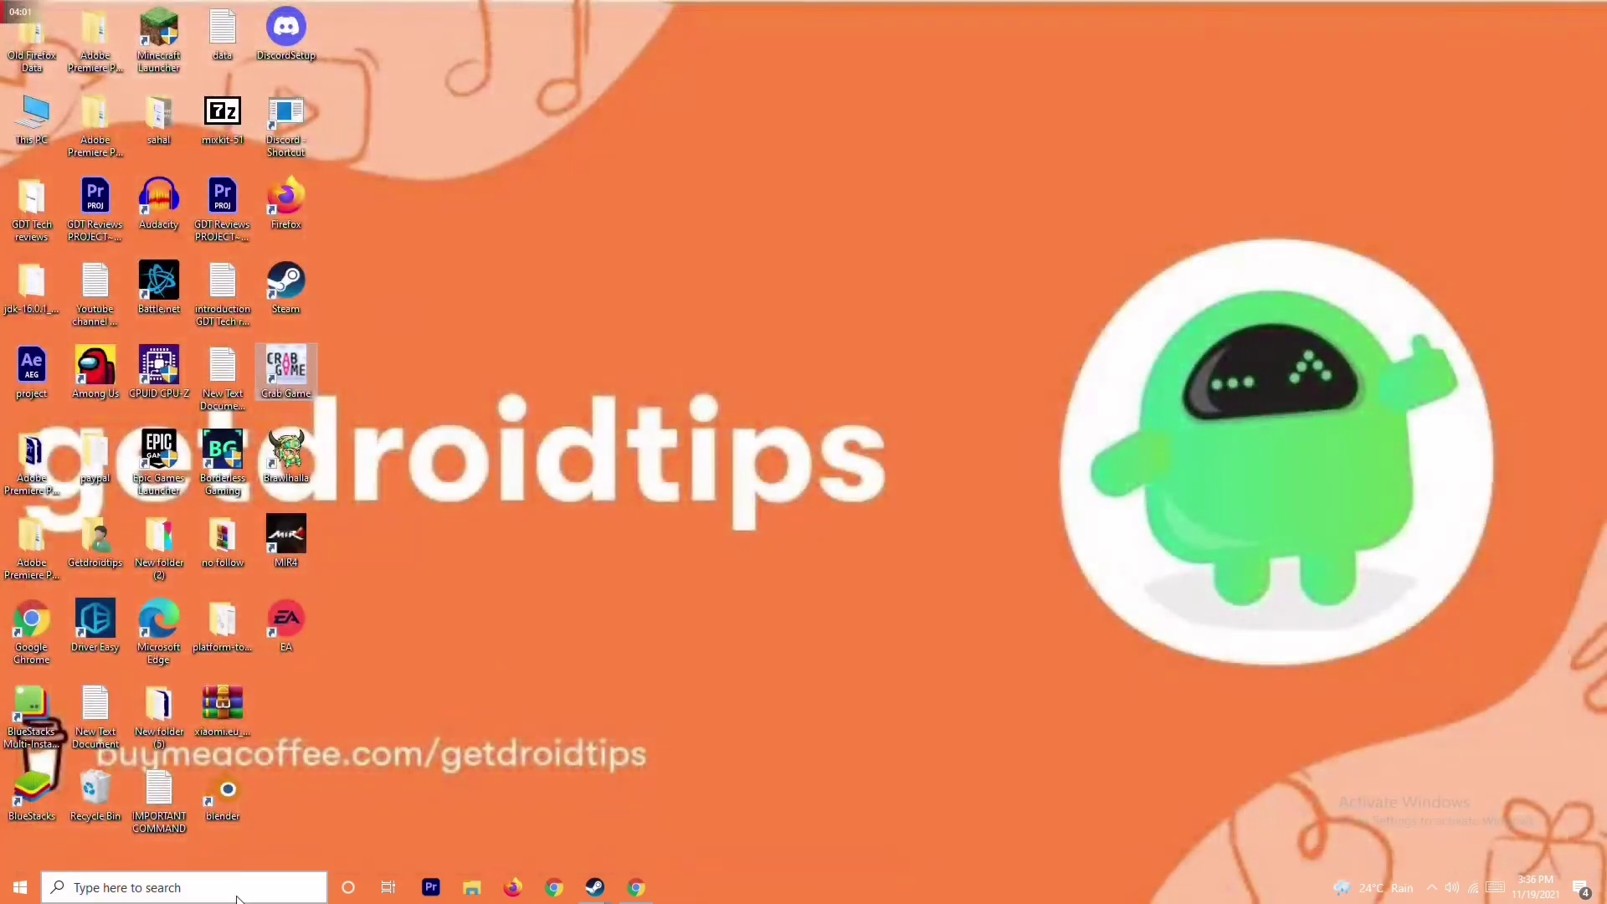
left_click(20, 887)
left_click(23, 847)
left_click(838, 590)
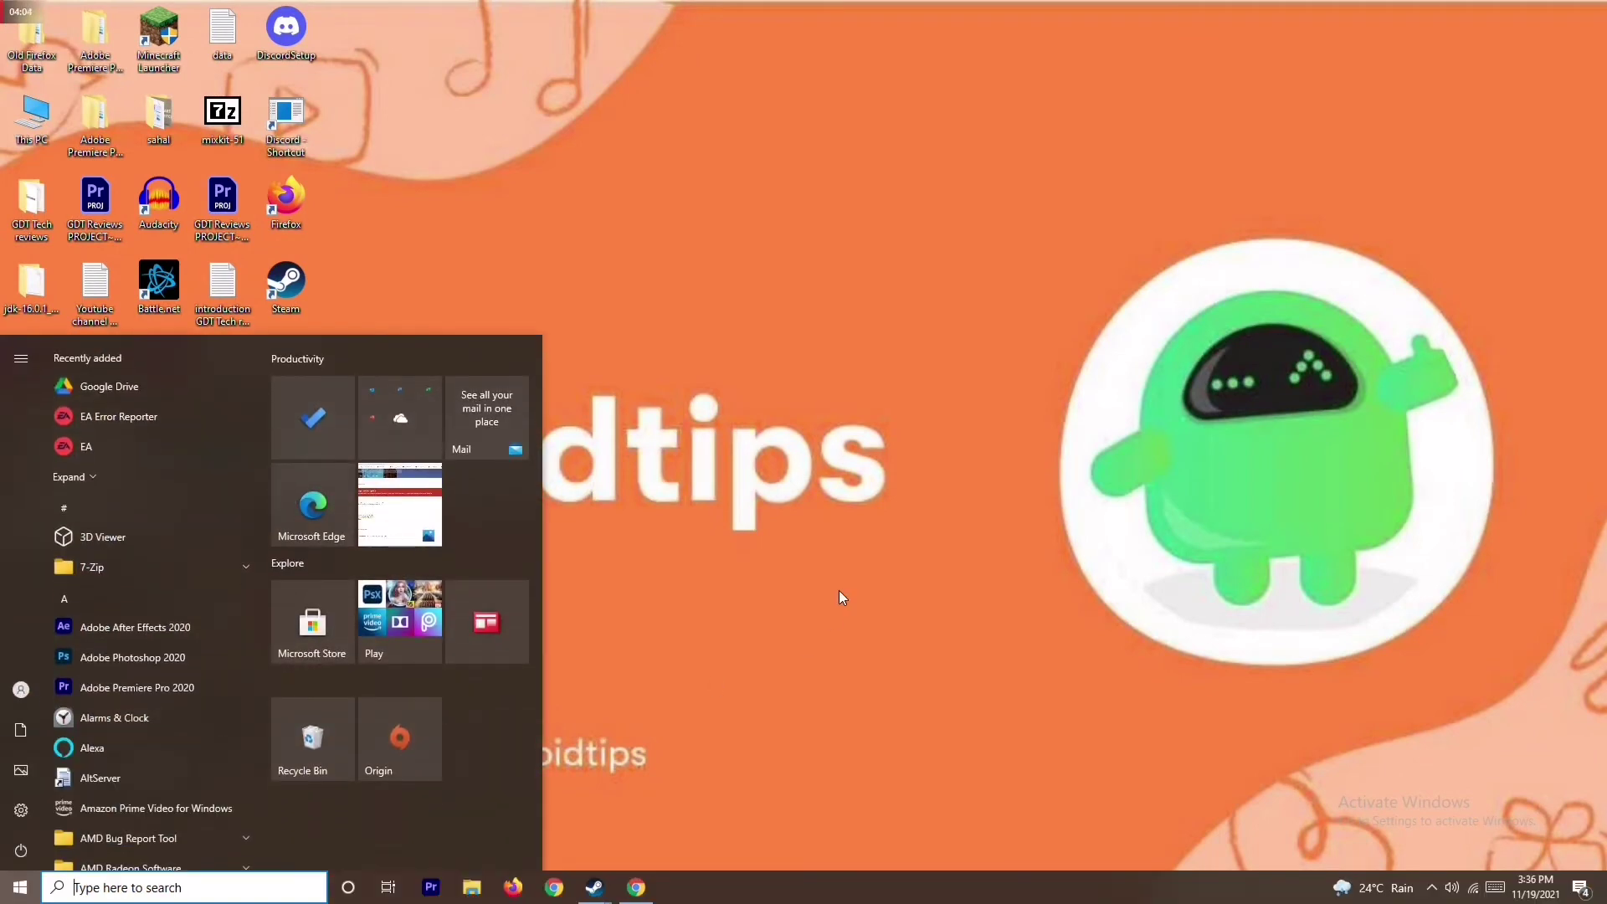
left_click(839, 590)
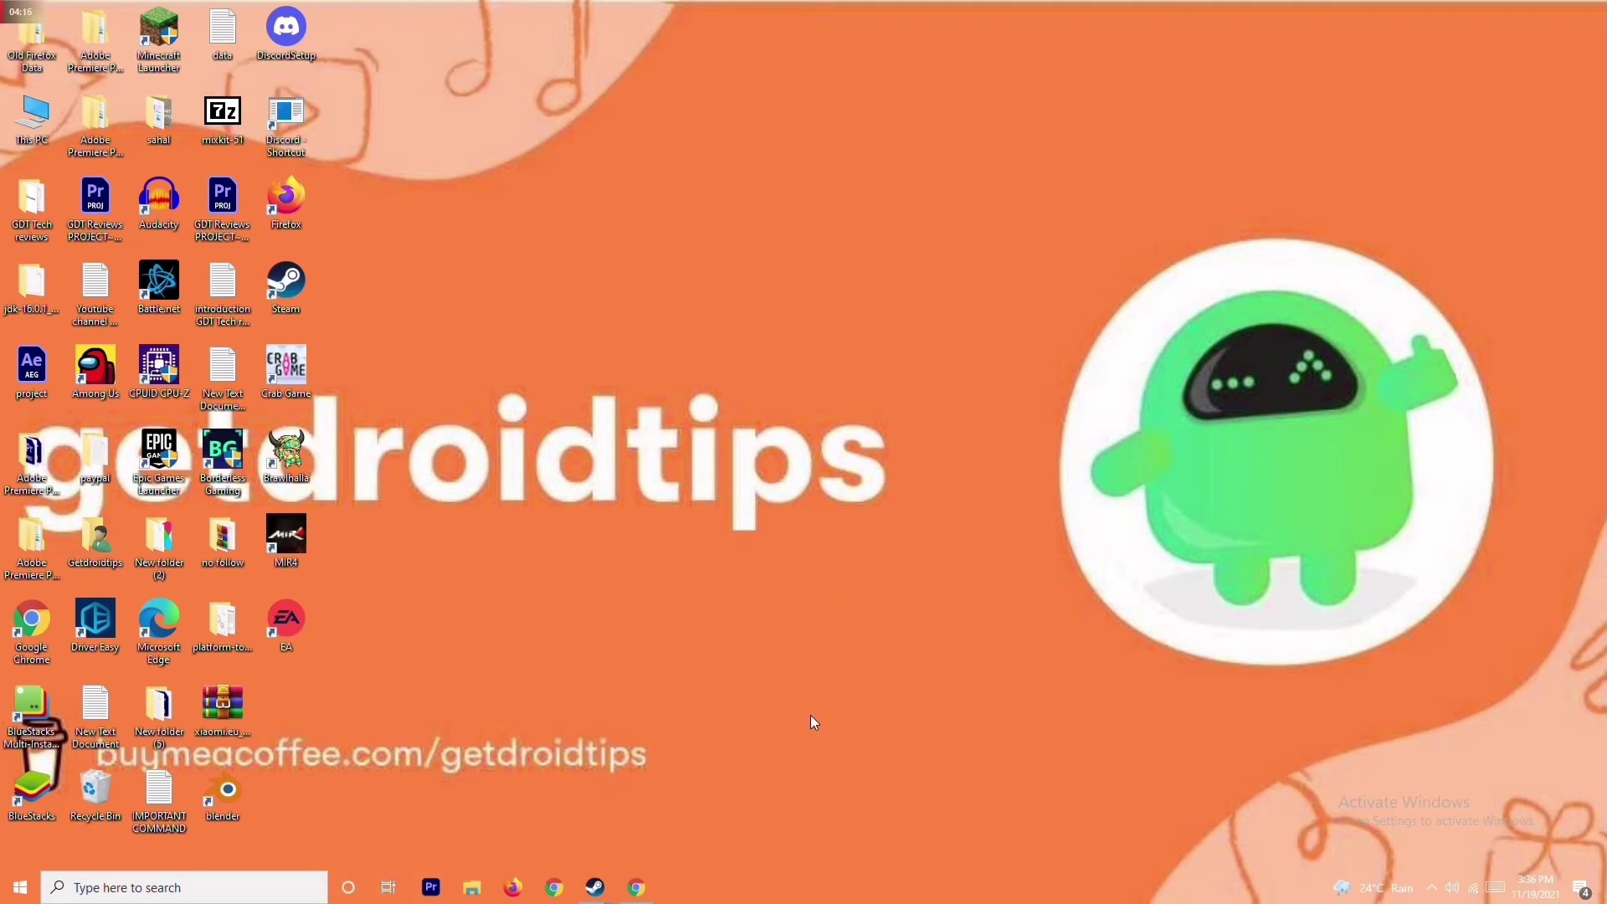
Step: Open Virus & threat protection from the Windows Security page of the Update & Security settings
key("super+i")
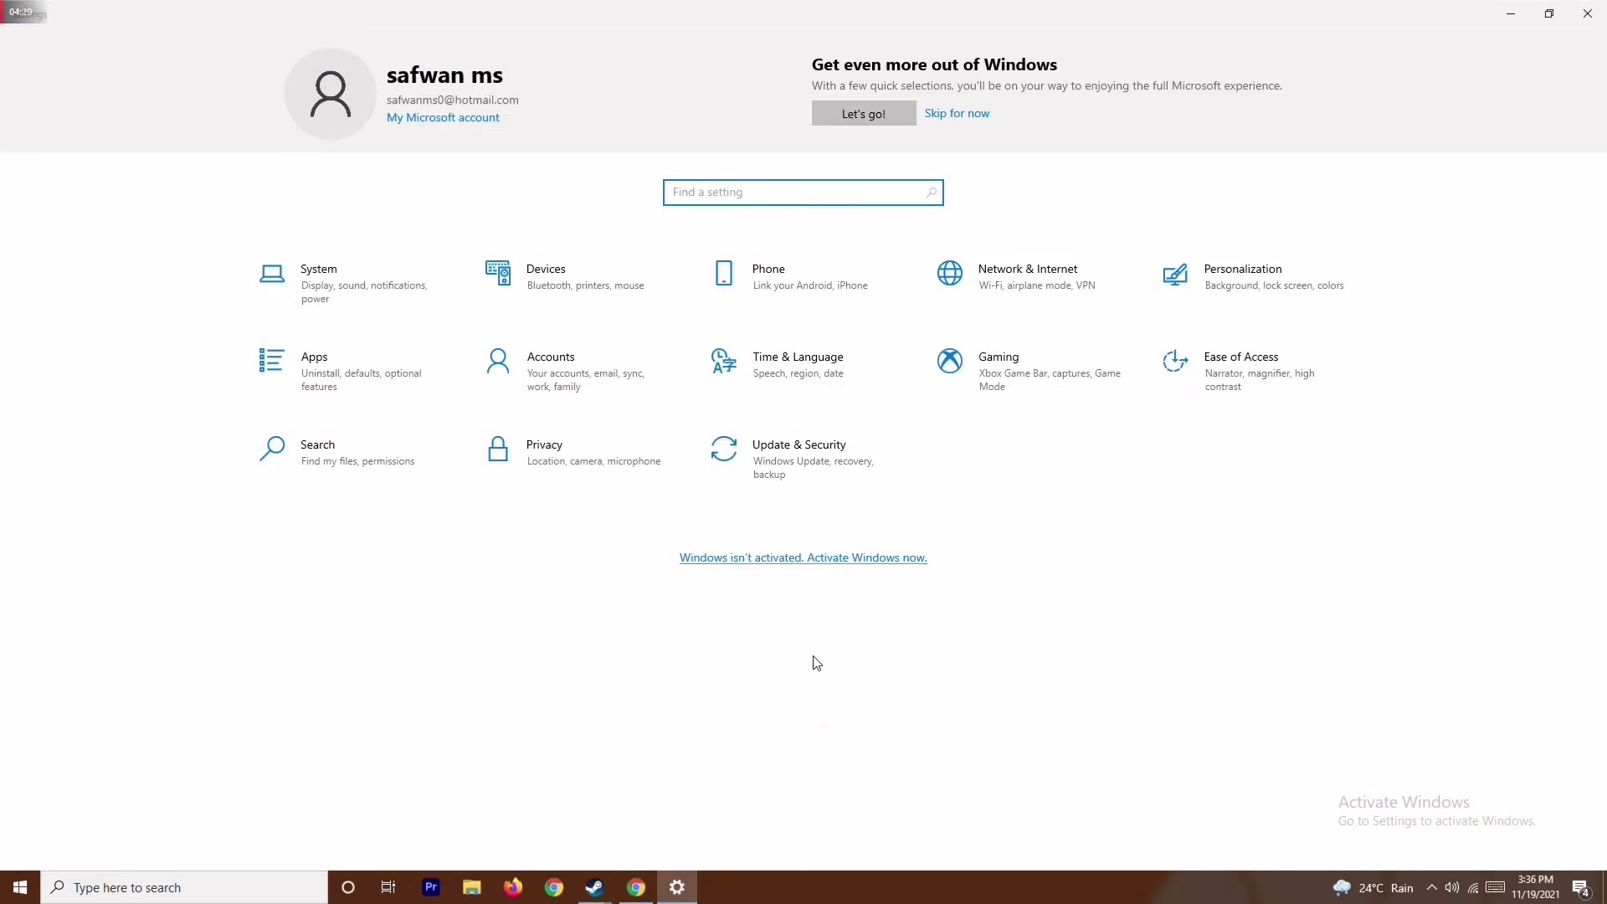
left_click(817, 450)
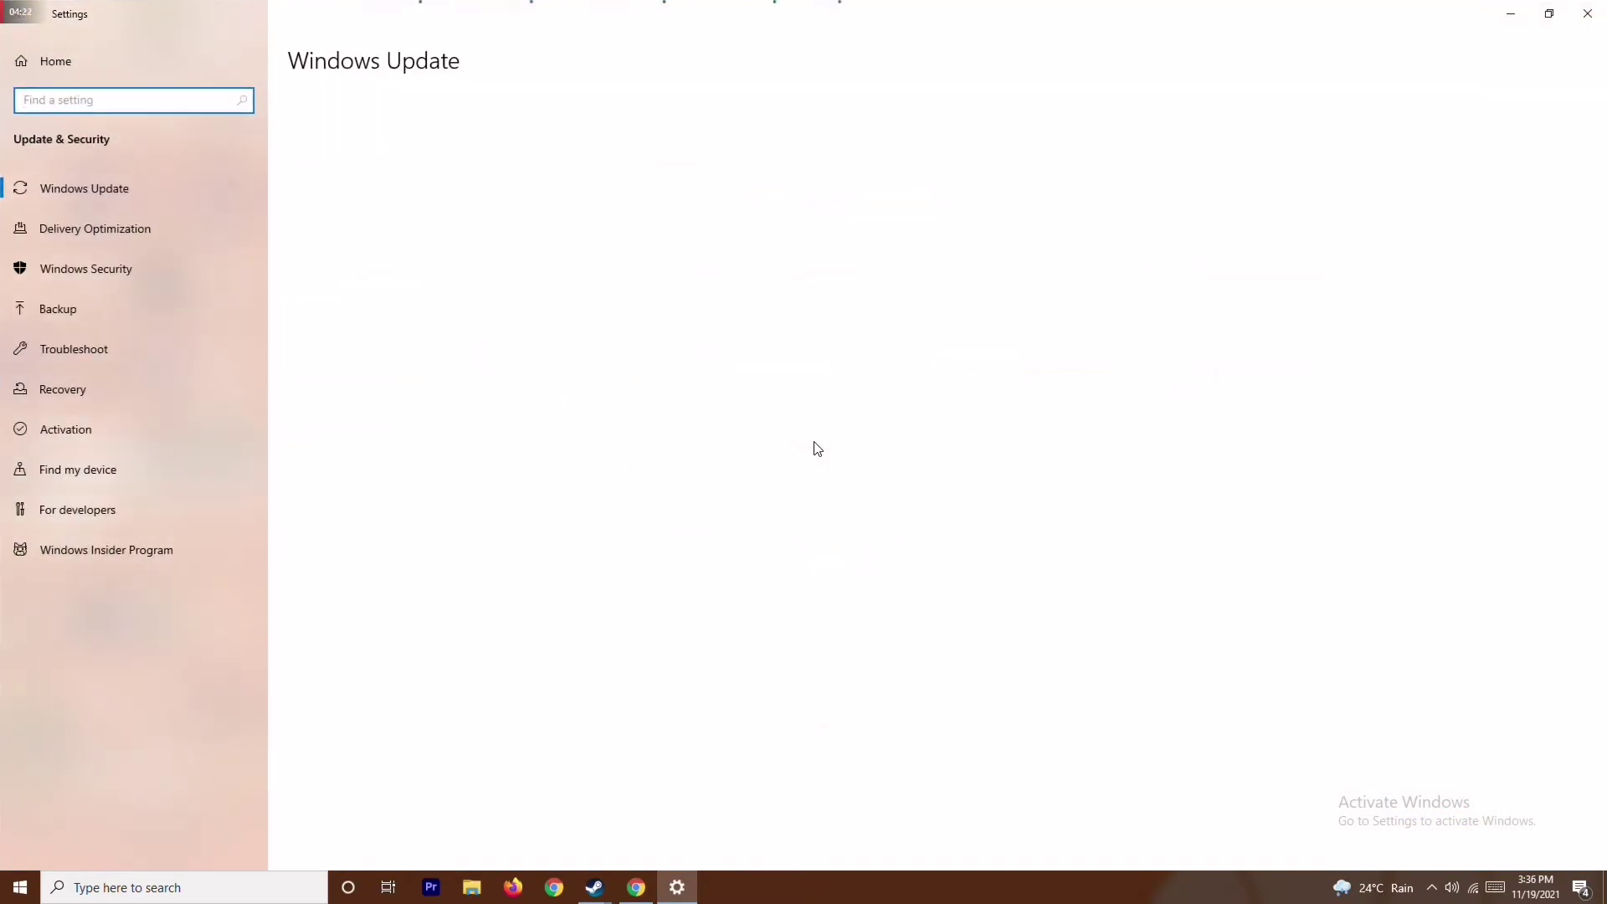
left_click(104, 271)
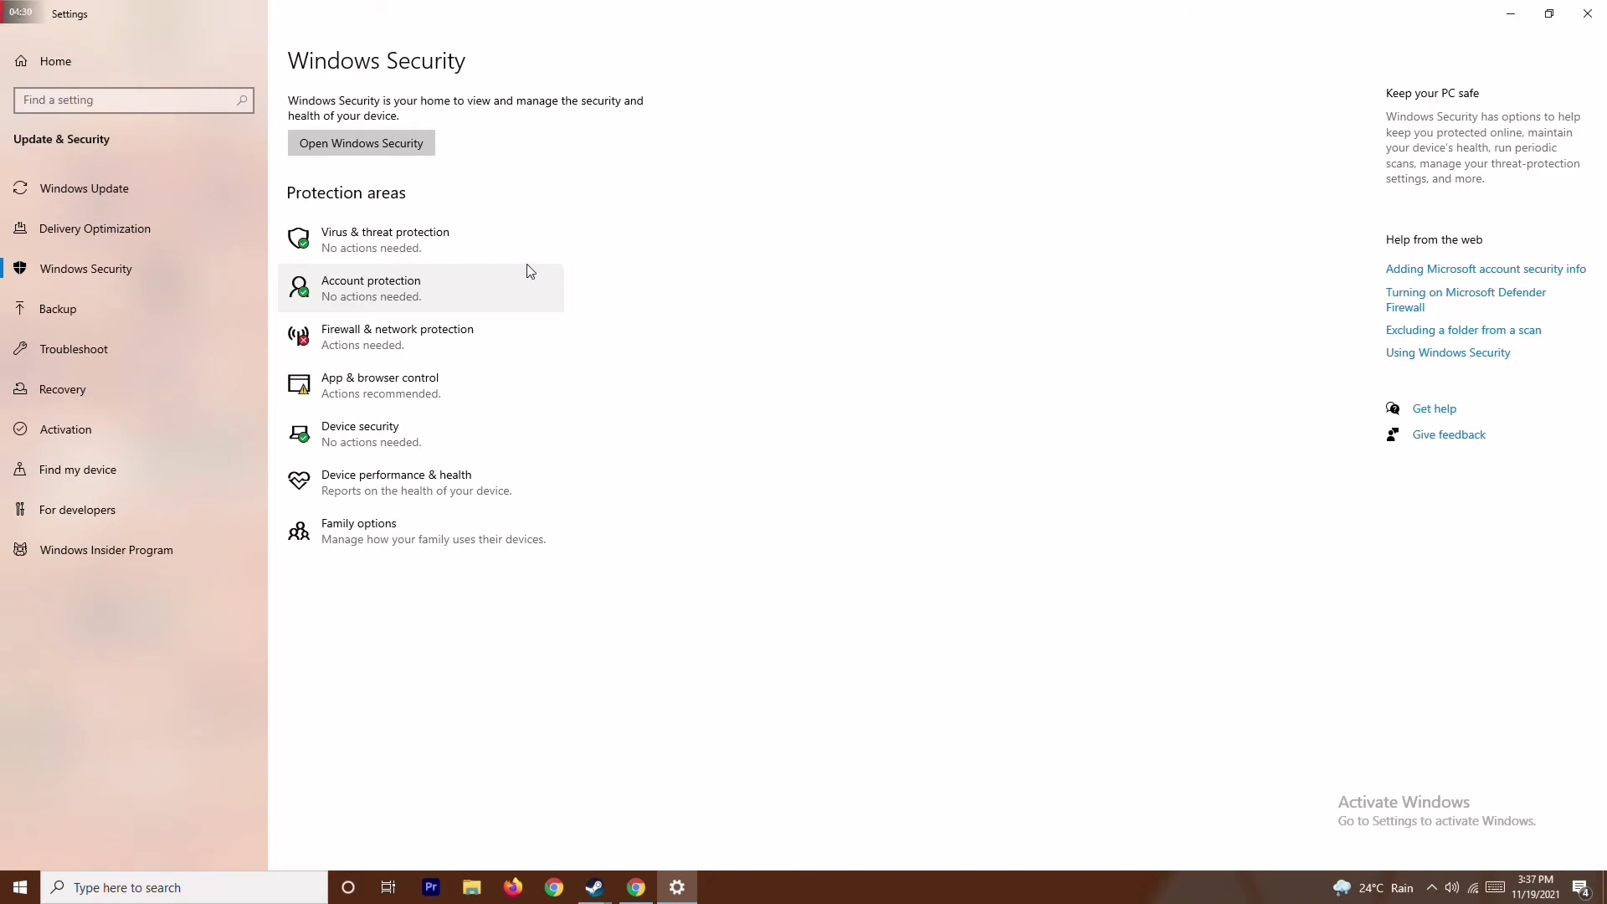
left_click(487, 241)
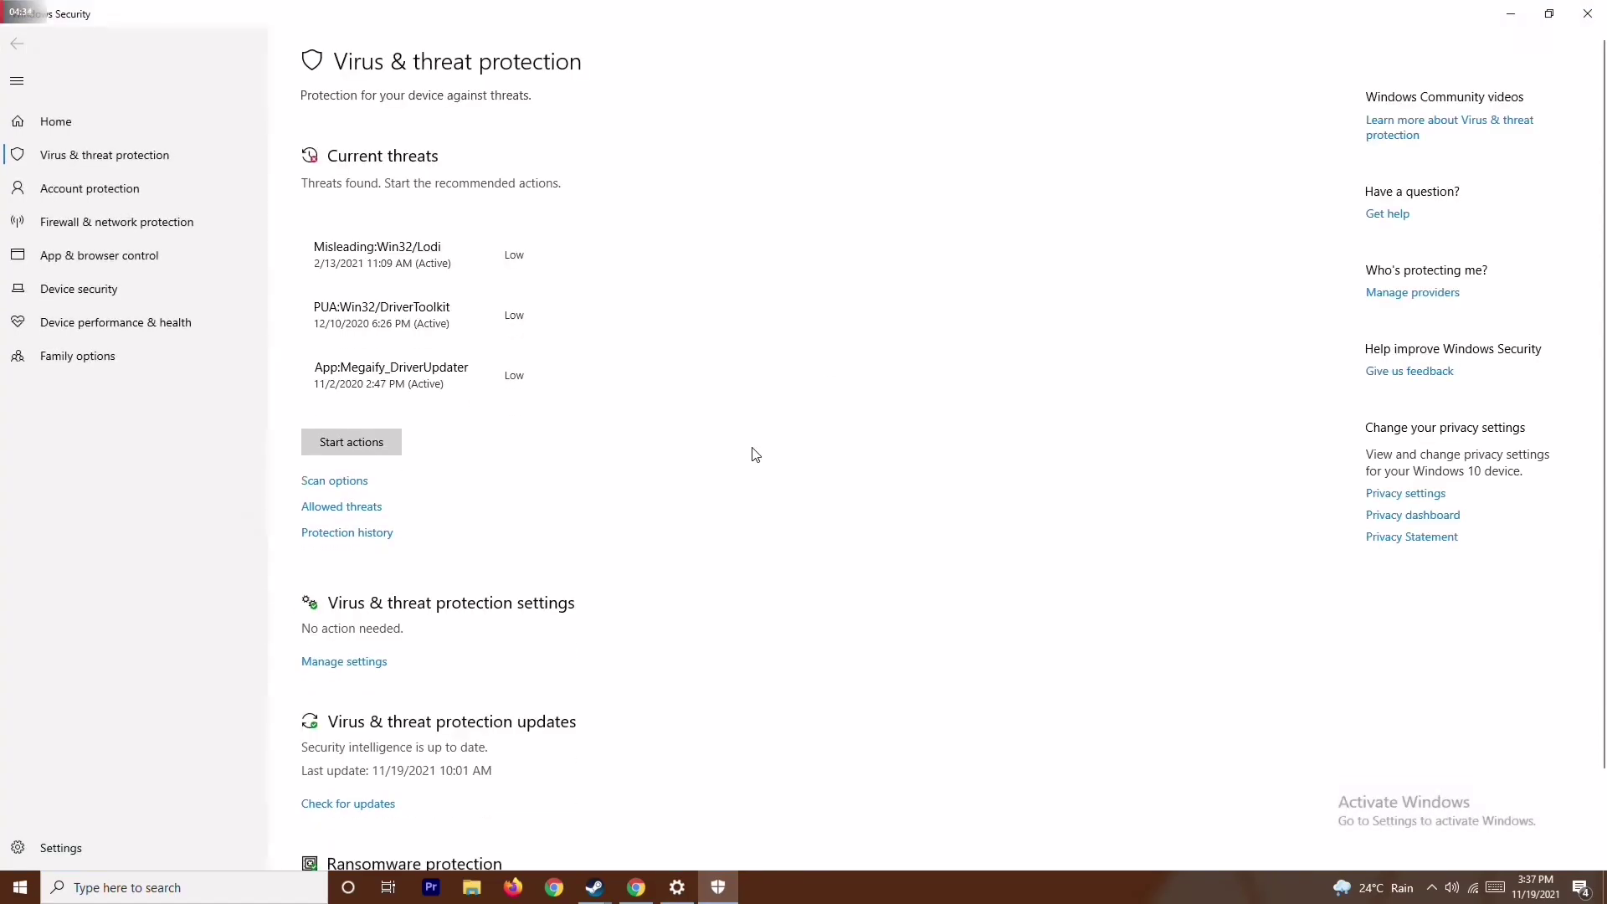
Step: Turn off Real-time protection in the Virus & threat protection settings and close Windows Security
scroll(756, 454, "down", 1)
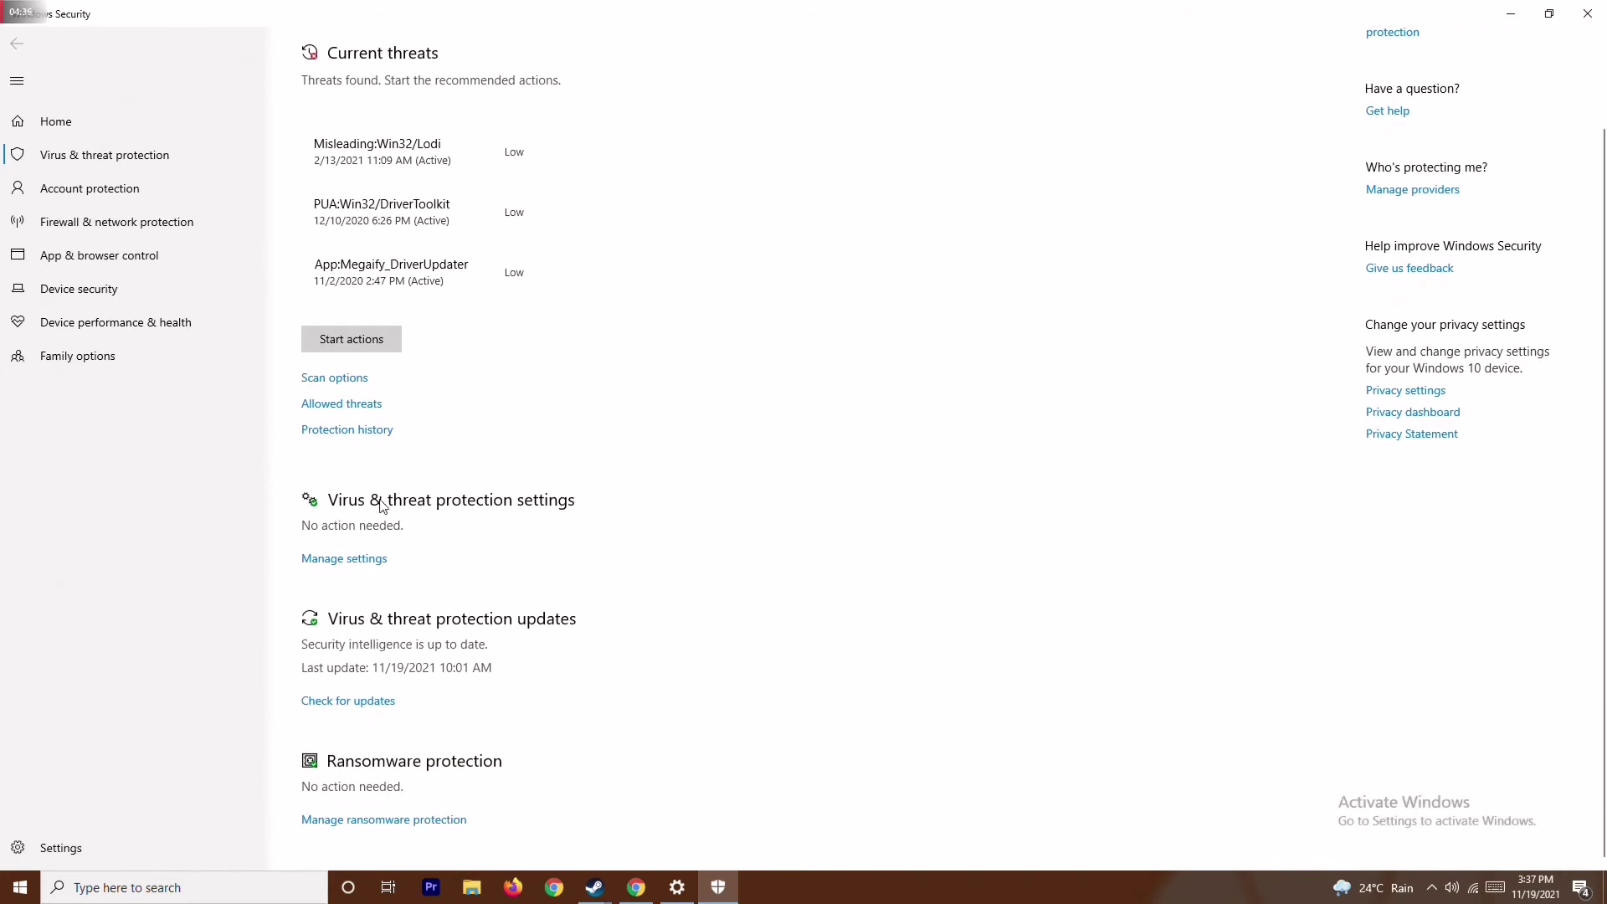
left_click(358, 563)
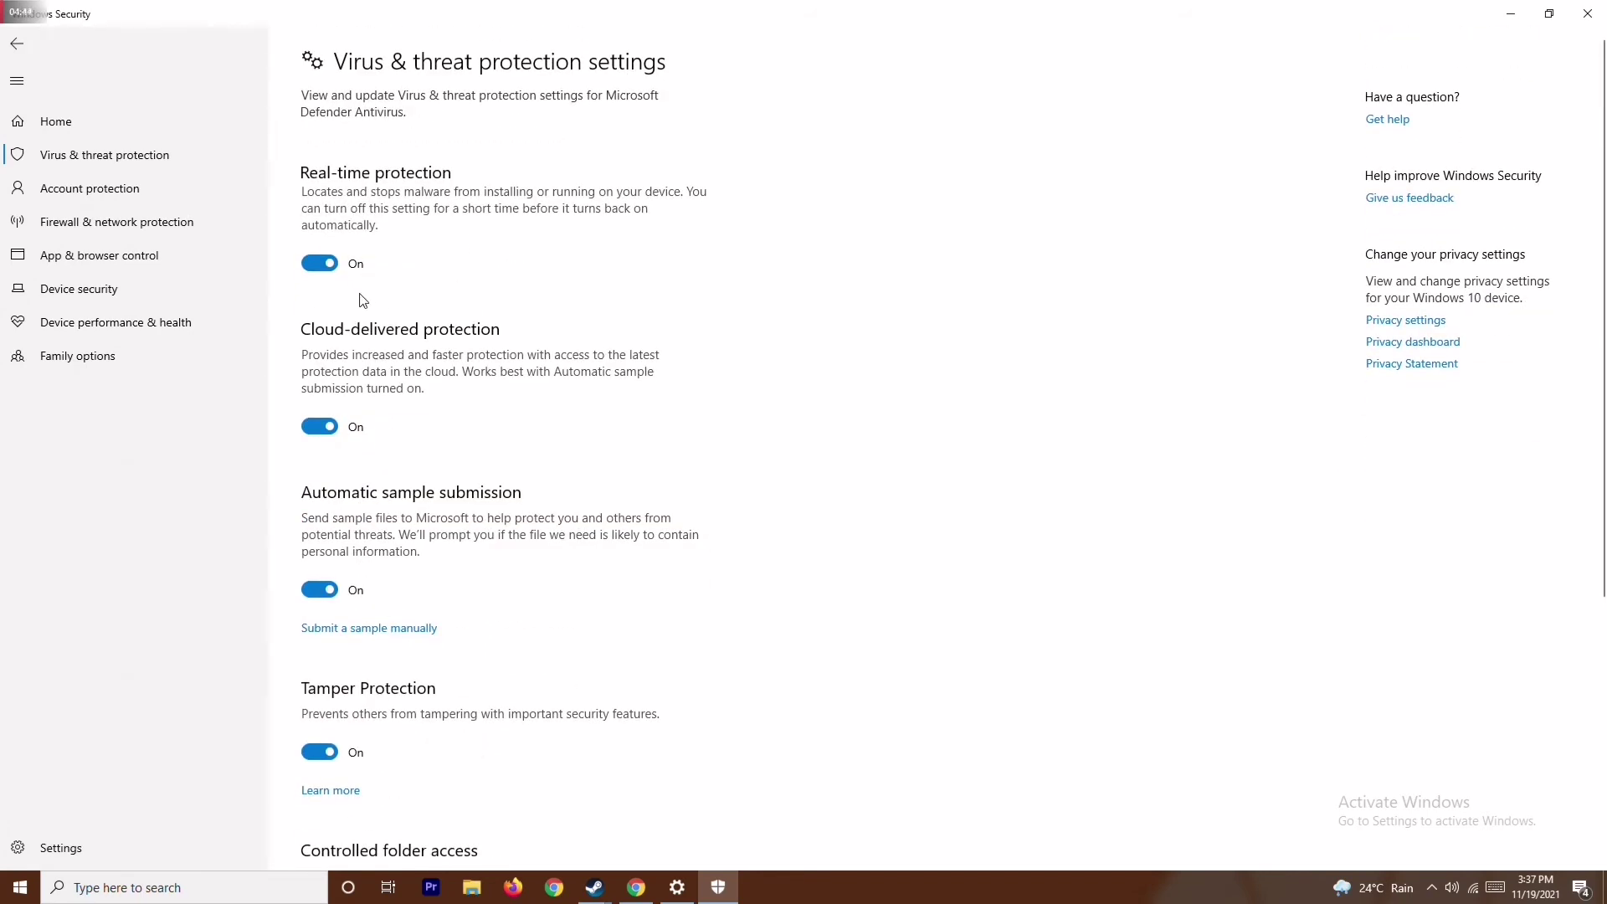
left_click(322, 263)
left_click(747, 549)
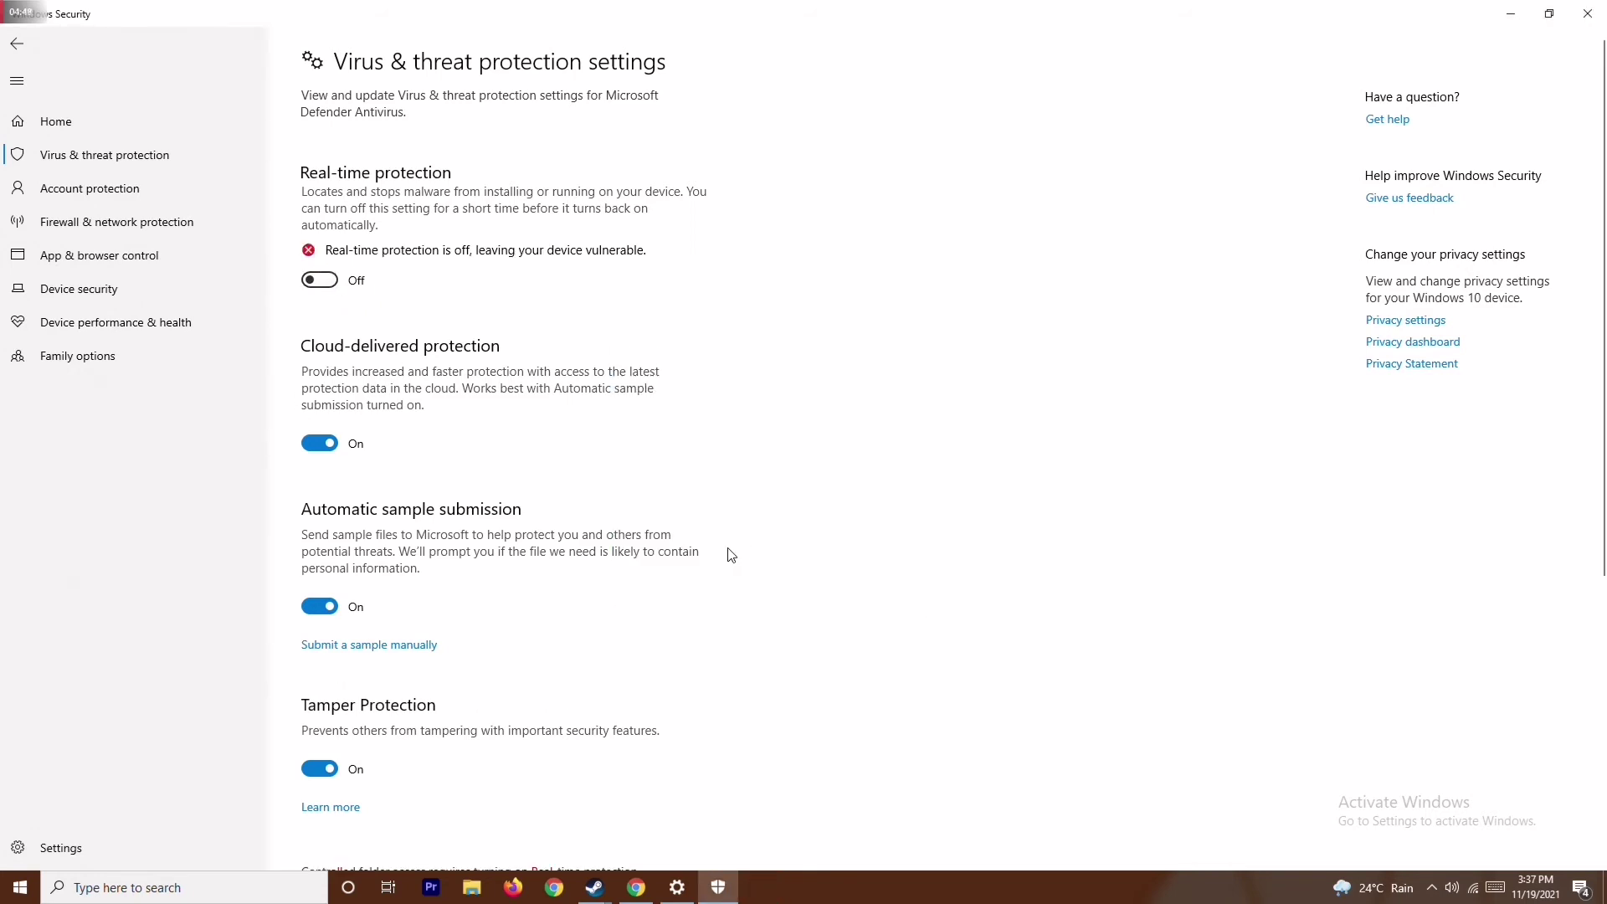
left_click(1587, 13)
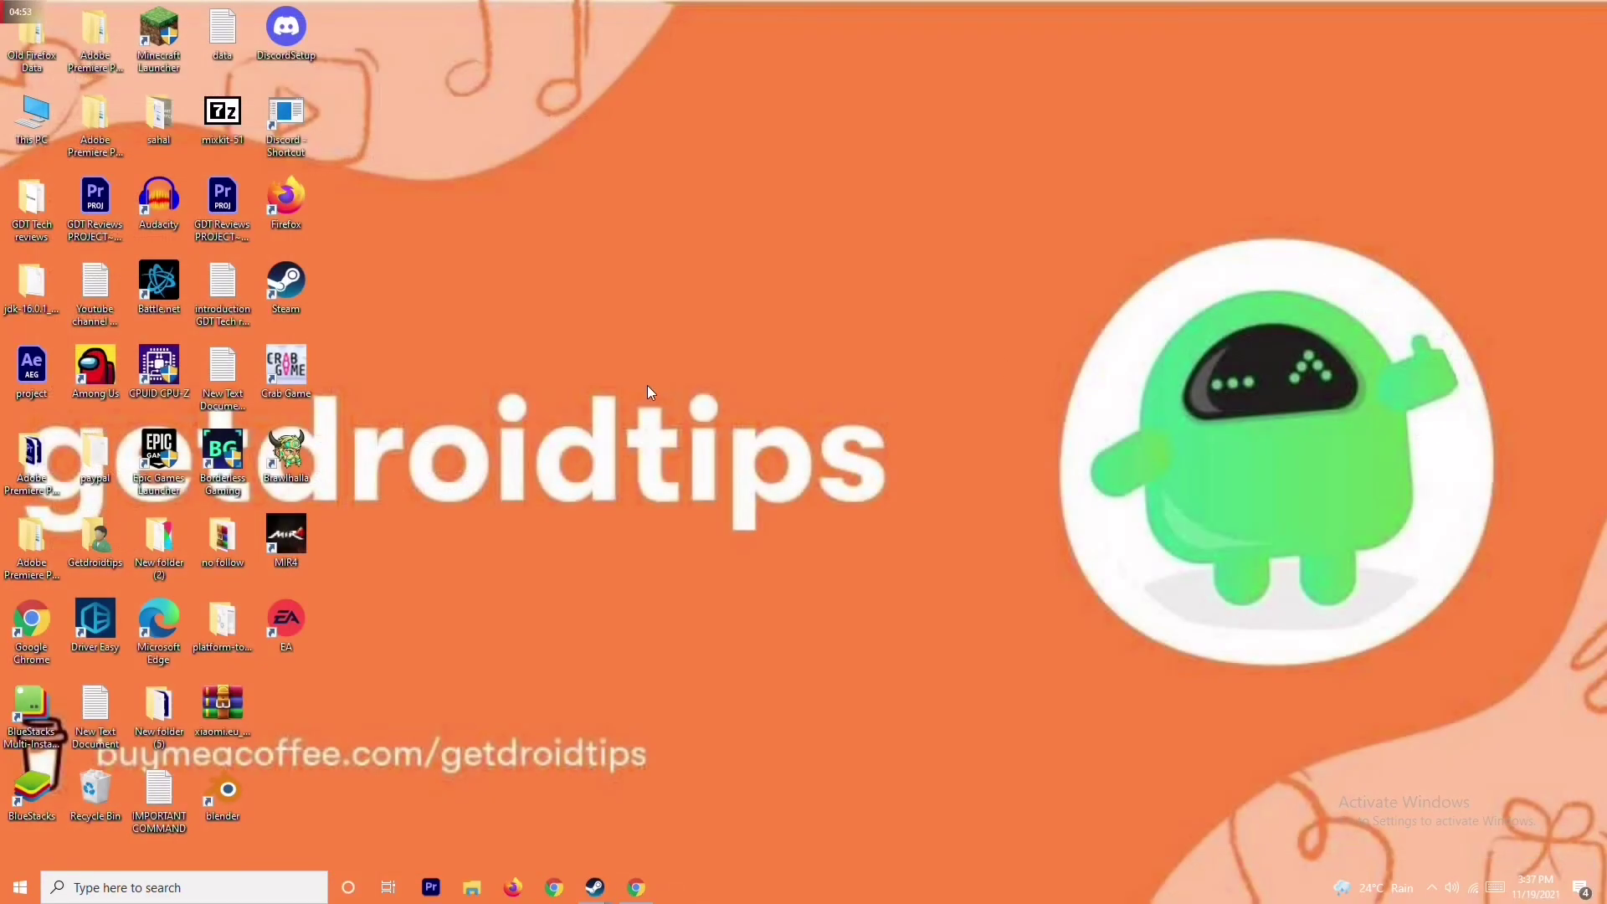
right_click(646, 385)
left_click(600, 466)
right_click(1058, 893)
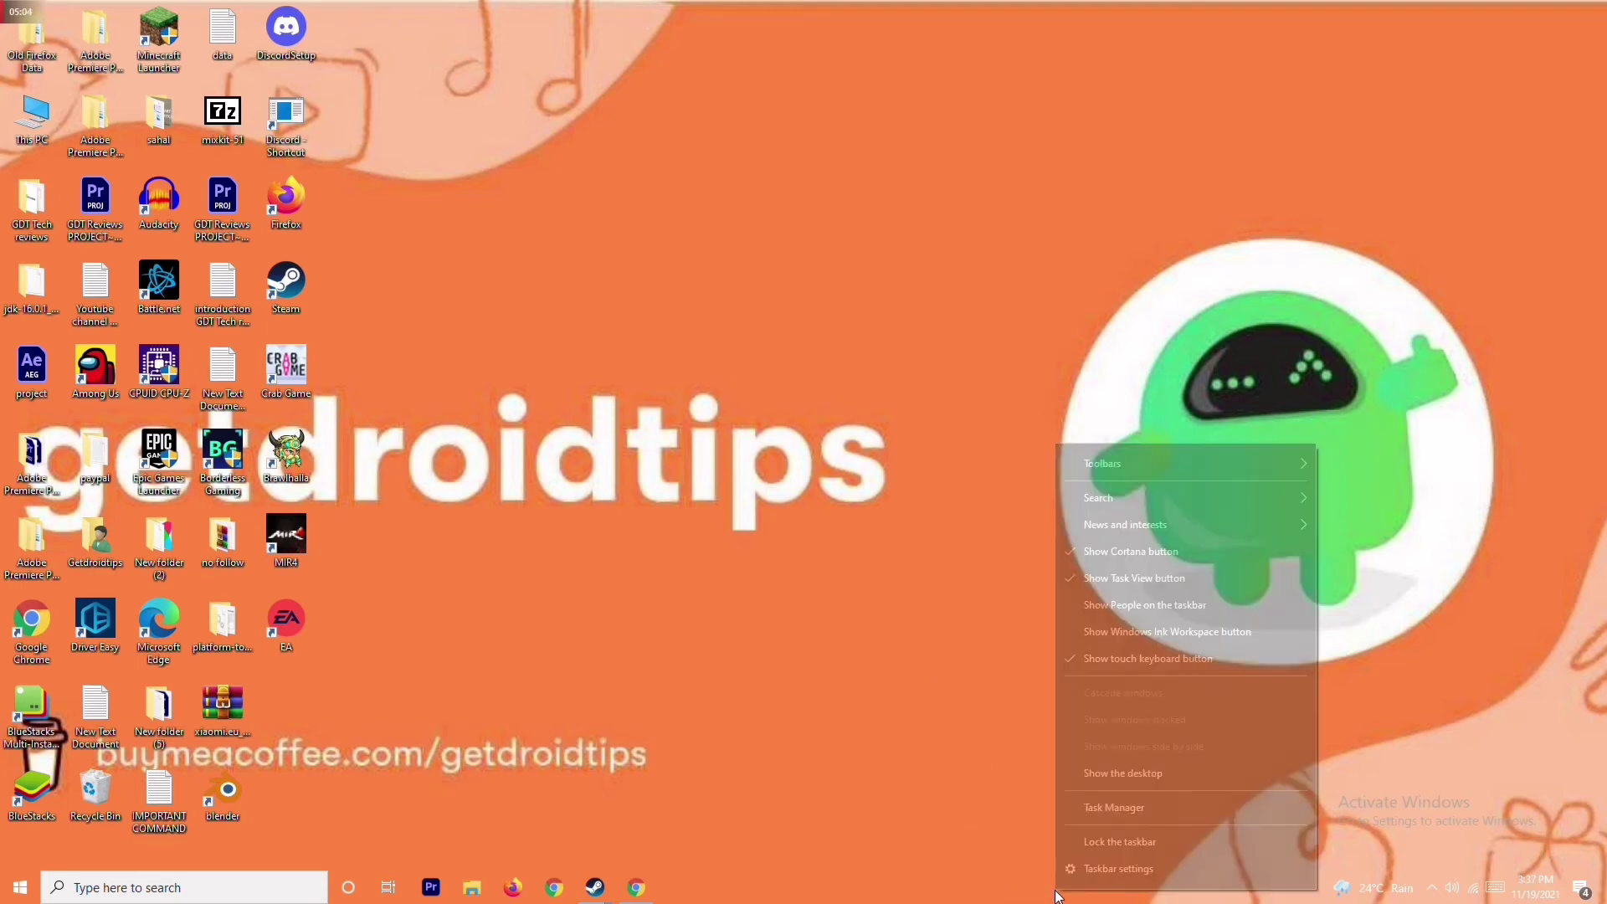
left_click(740, 483)
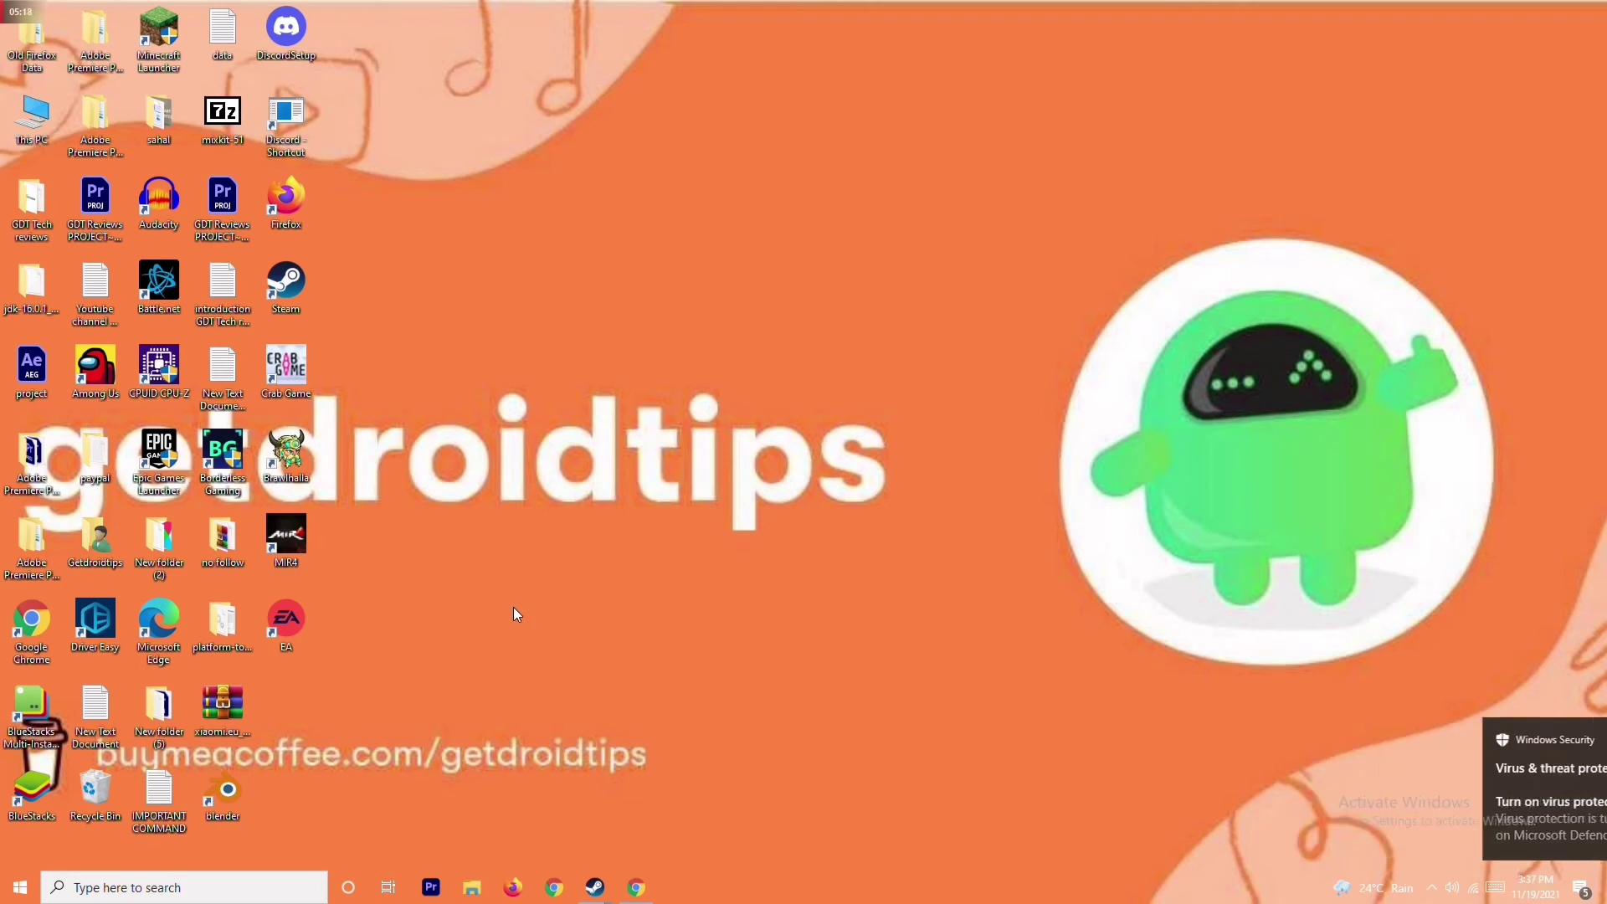
Step: Switch to the Steam library, view the management options of Forza Horizon 5 and open that game's page
mouse_move(592, 883)
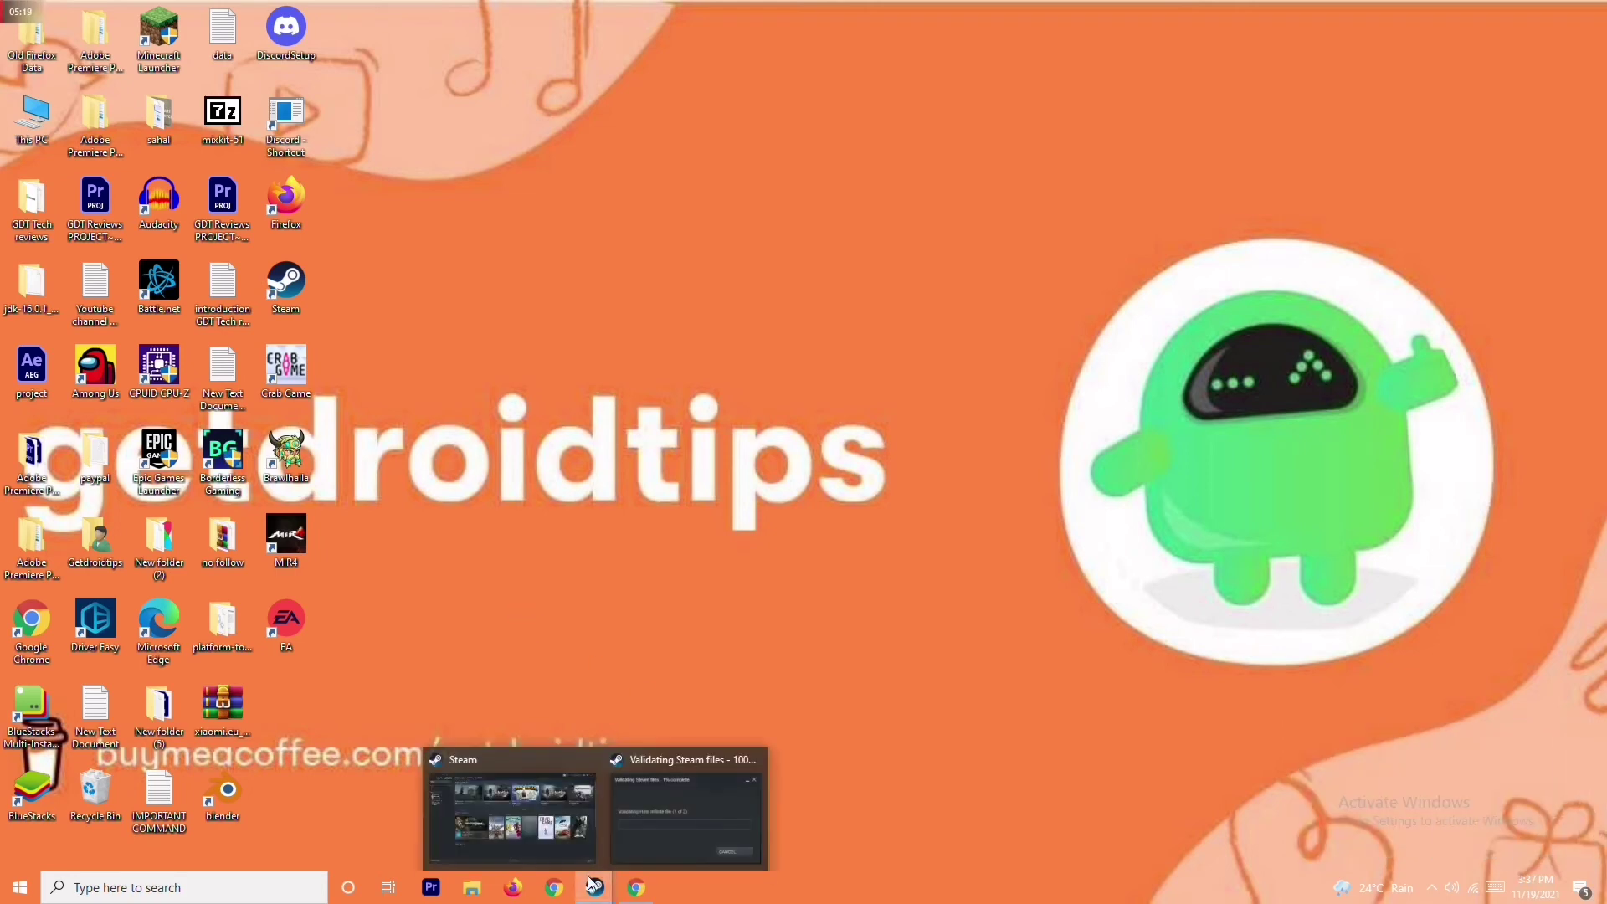
left_click(559, 798)
right_click(133, 266)
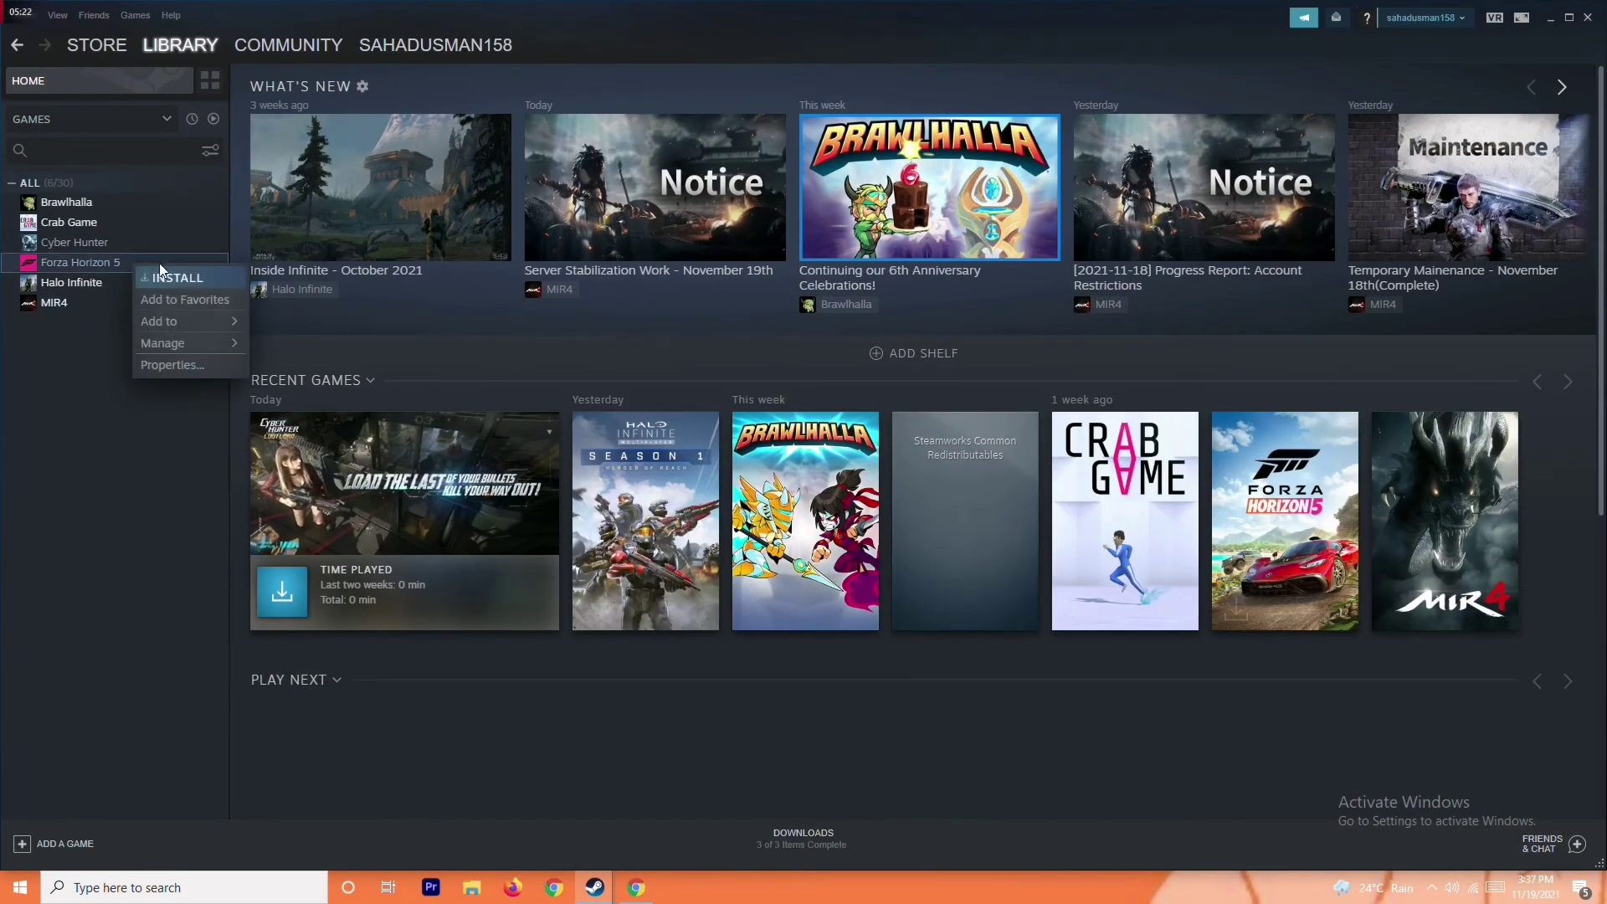
mouse_move(176, 345)
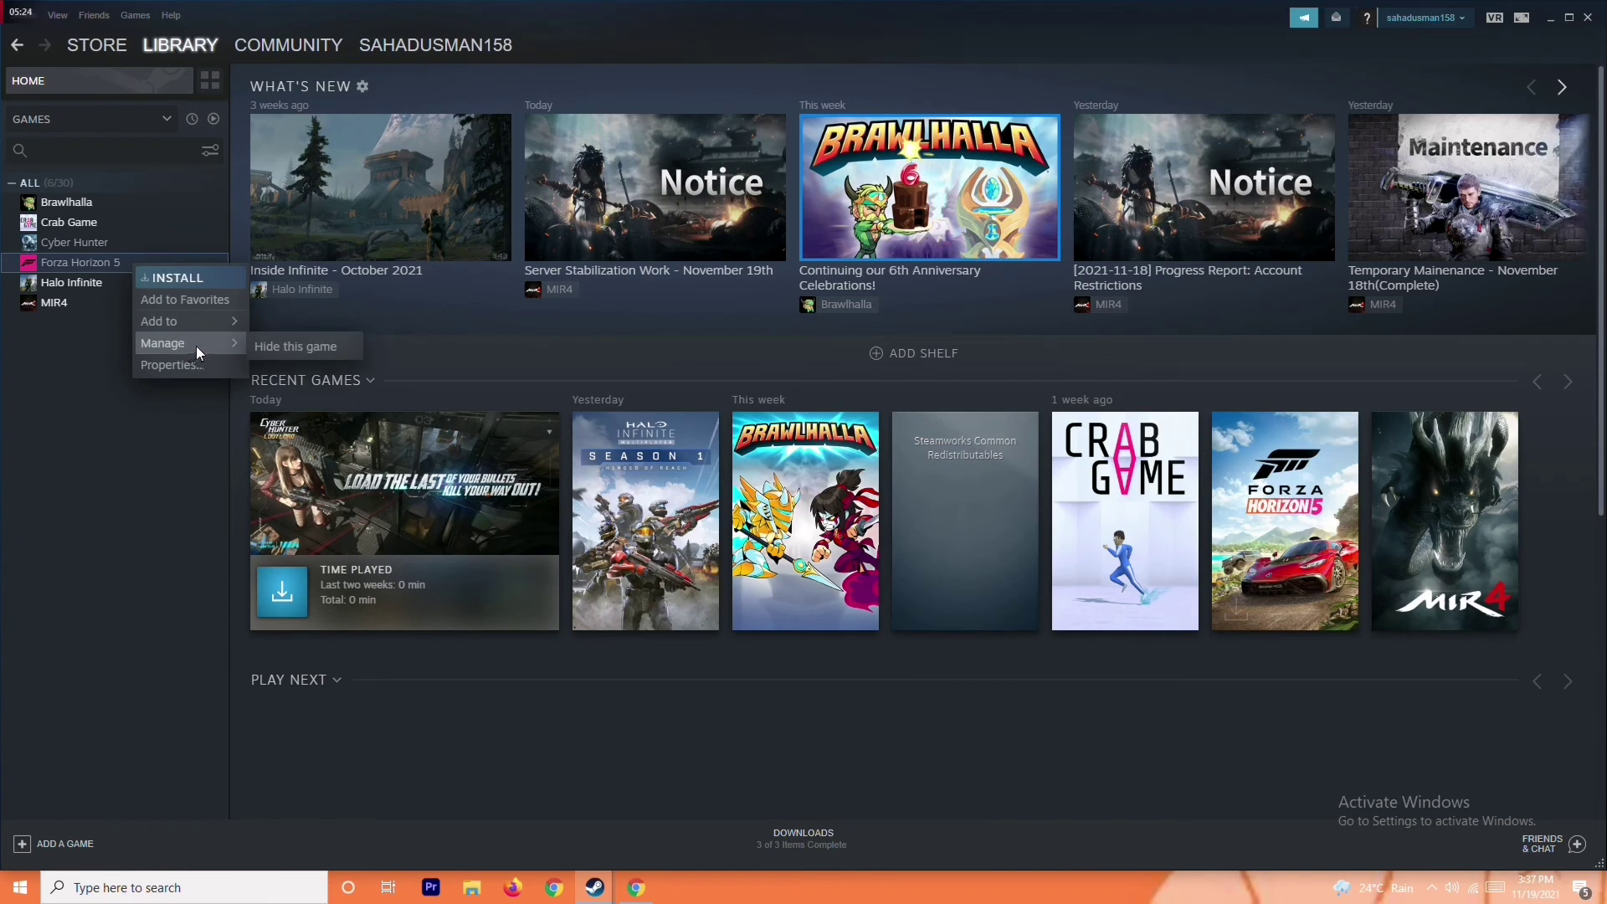
left_click(101, 413)
left_click(125, 262)
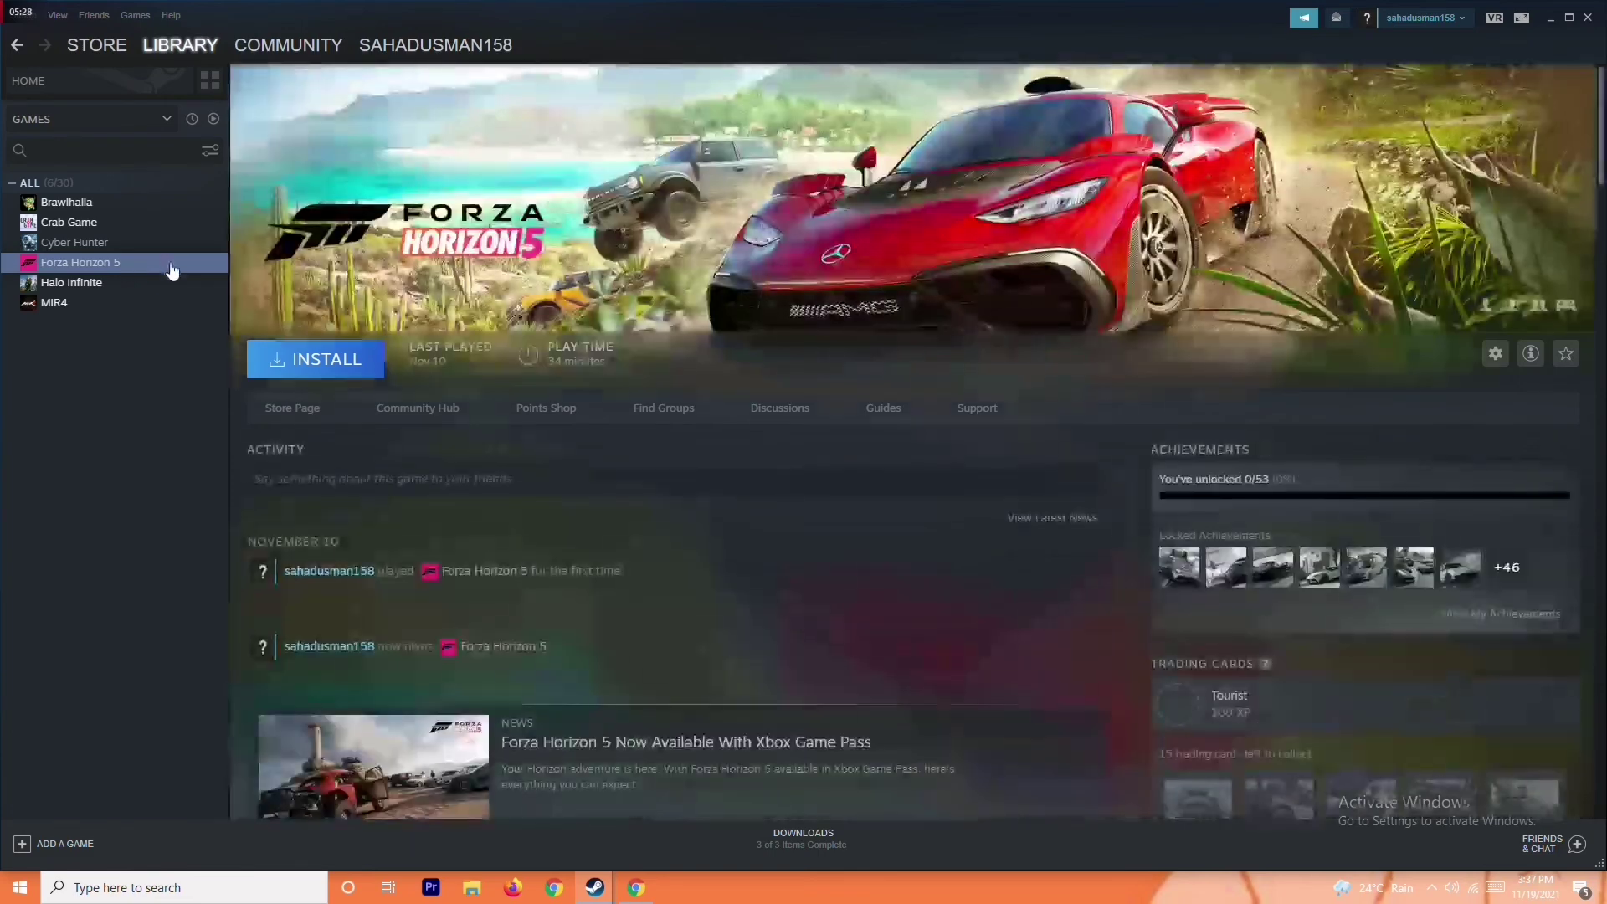
Step: Open Crab Game's library page, view its management options, and minimize Steam
left_click(124, 225)
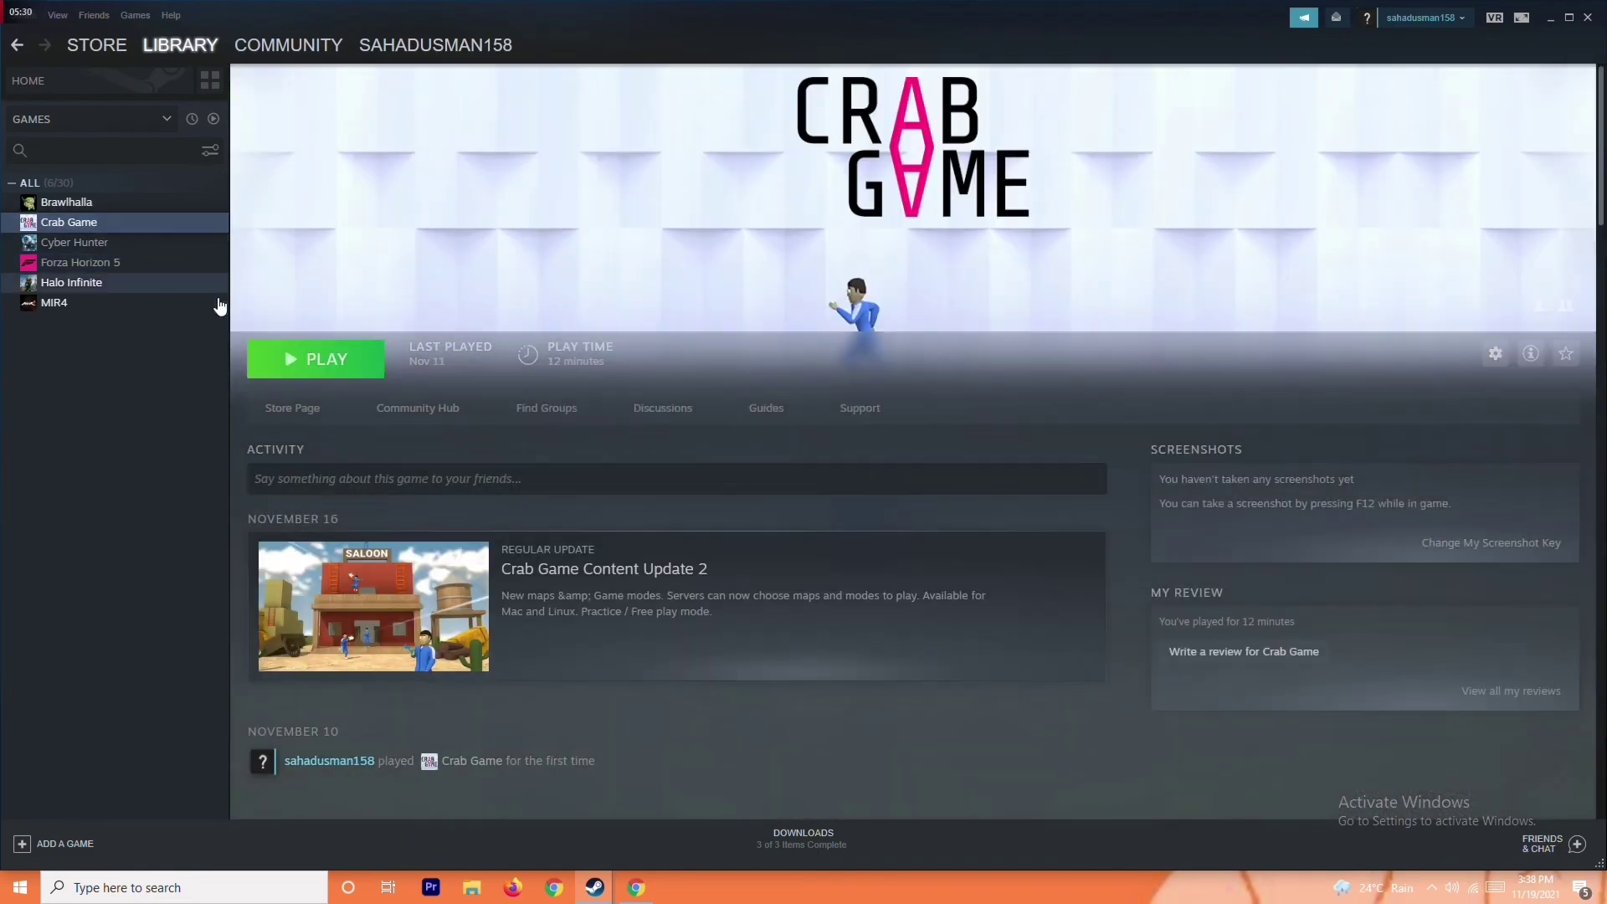
right_click(144, 227)
mouse_move(188, 302)
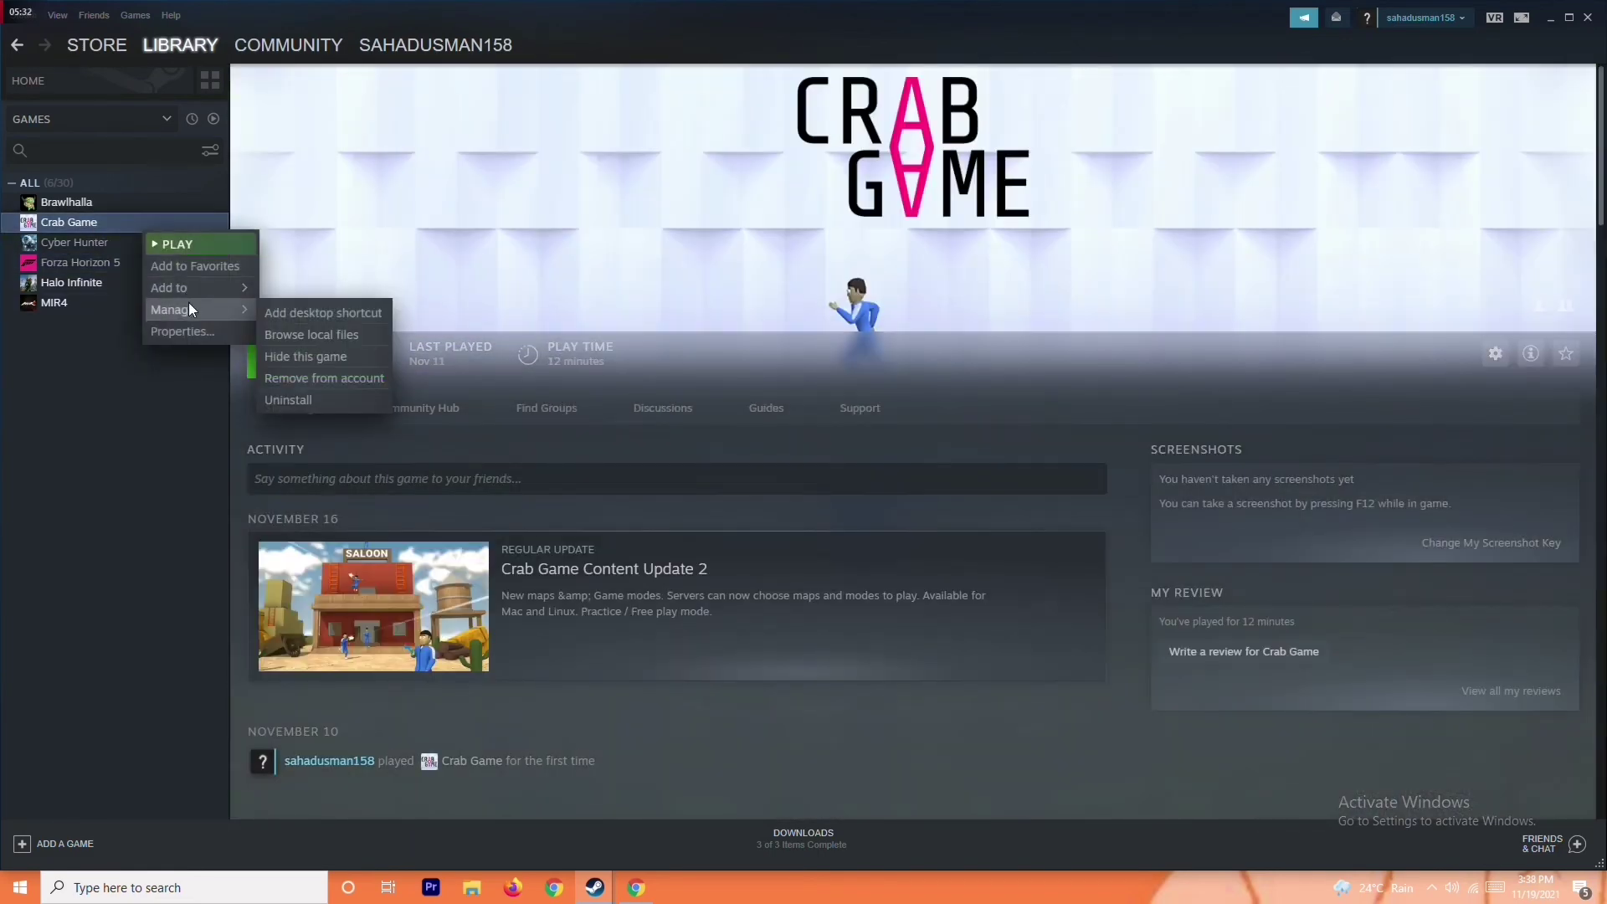
left_click(119, 470)
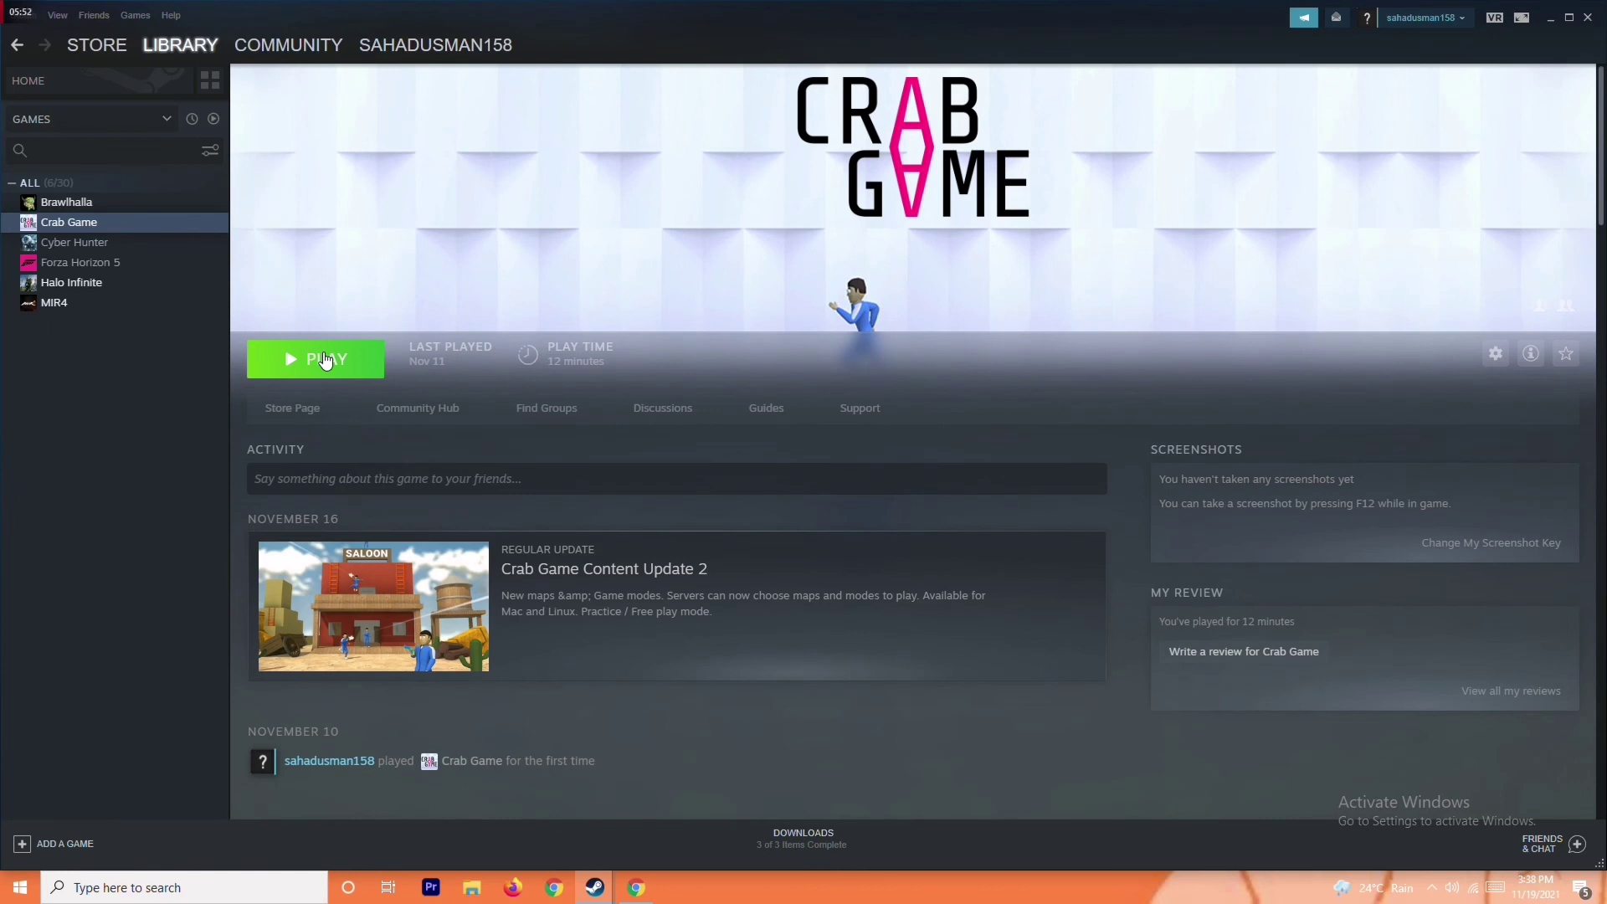
left_click(1548, 19)
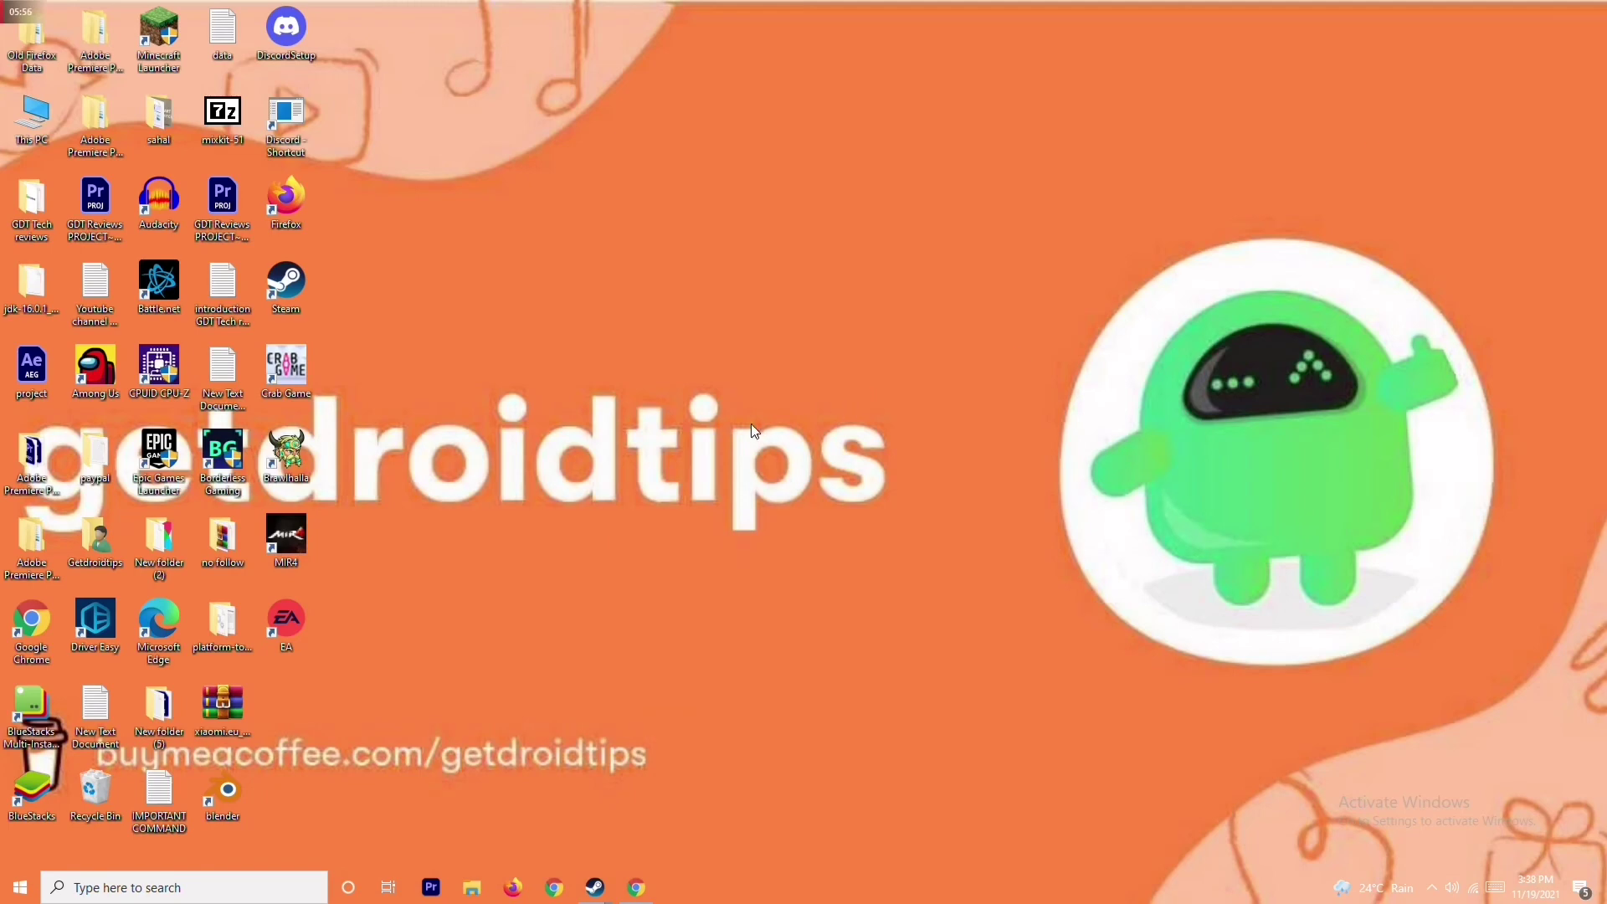